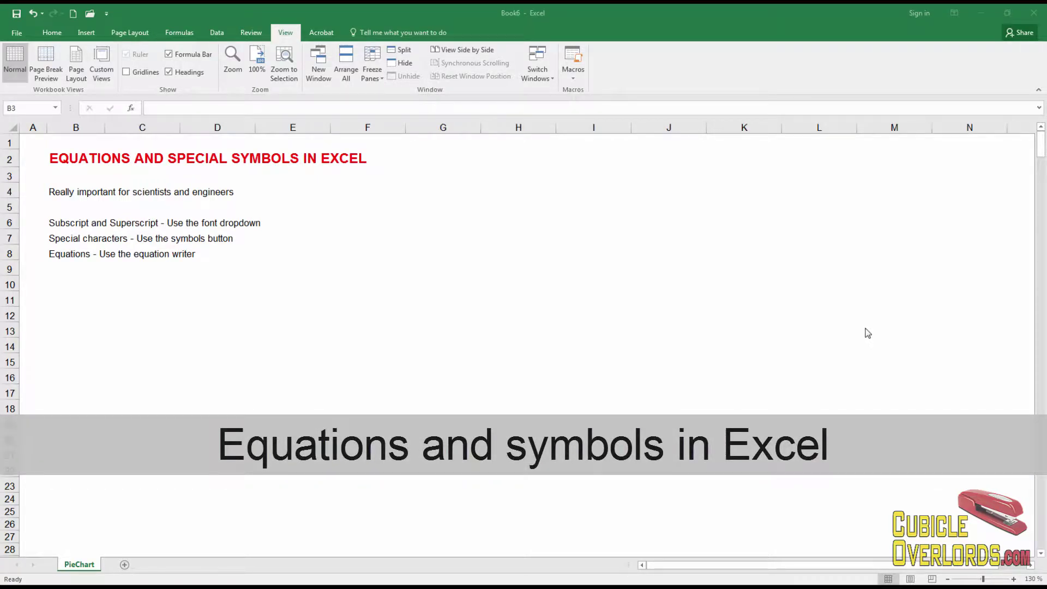
# - Switch to Excel and enter the text m2 in cell F6
pyautogui.hotkey('alt', 'Tab')
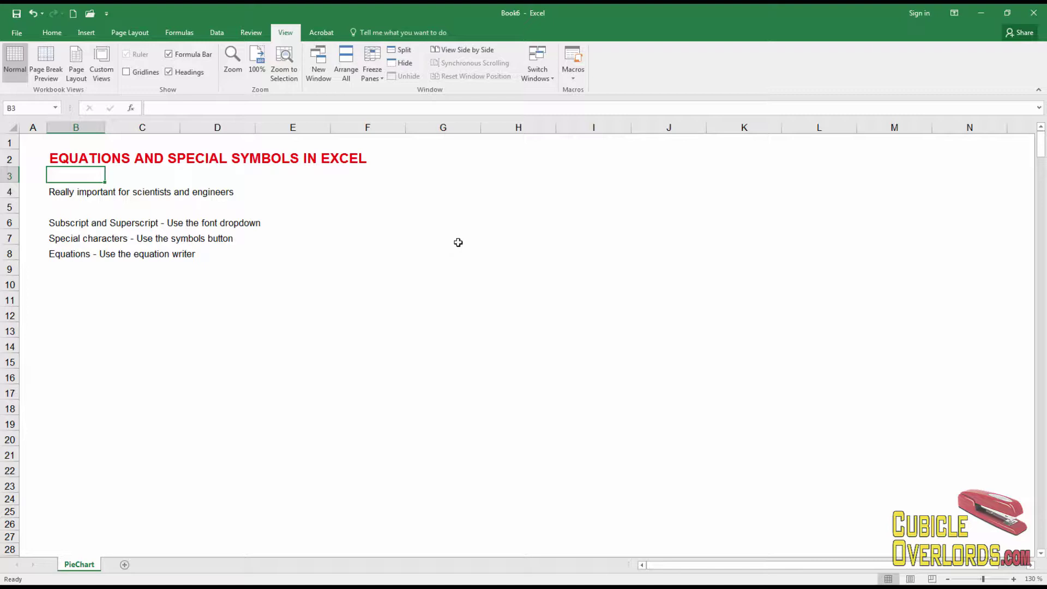
pyautogui.click(445, 221)
pyautogui.click(372, 191)
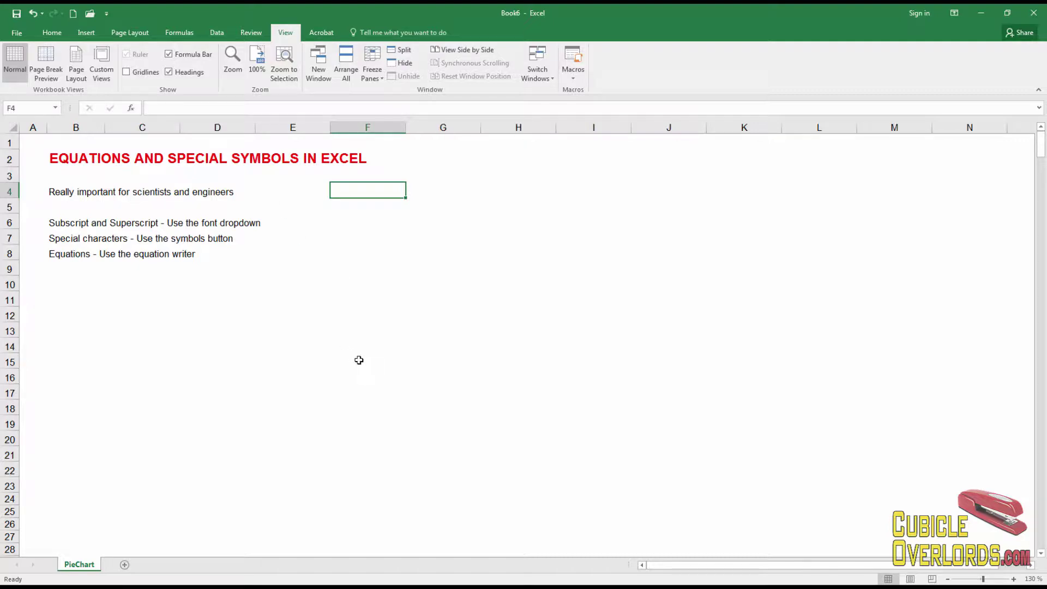
pyautogui.click(348, 221)
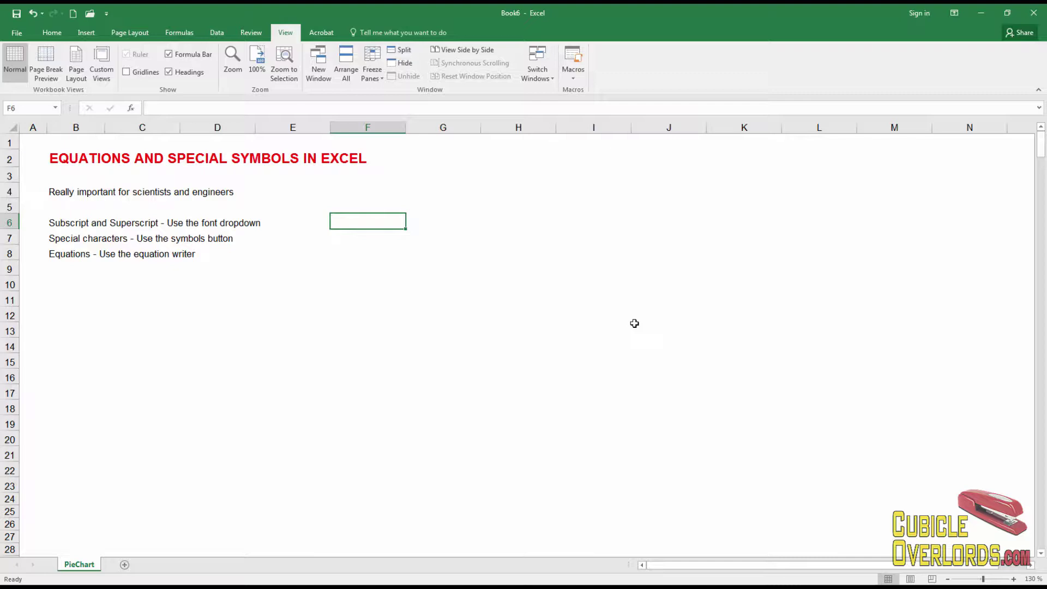
pyautogui.write('m2')
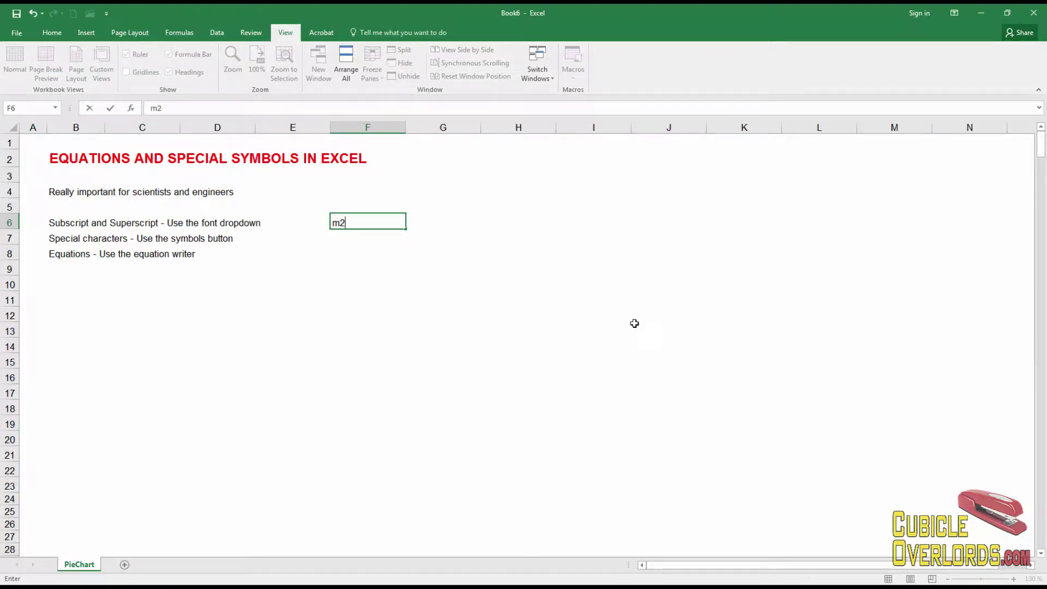
pyautogui.press('Return')
pyautogui.press('Up')
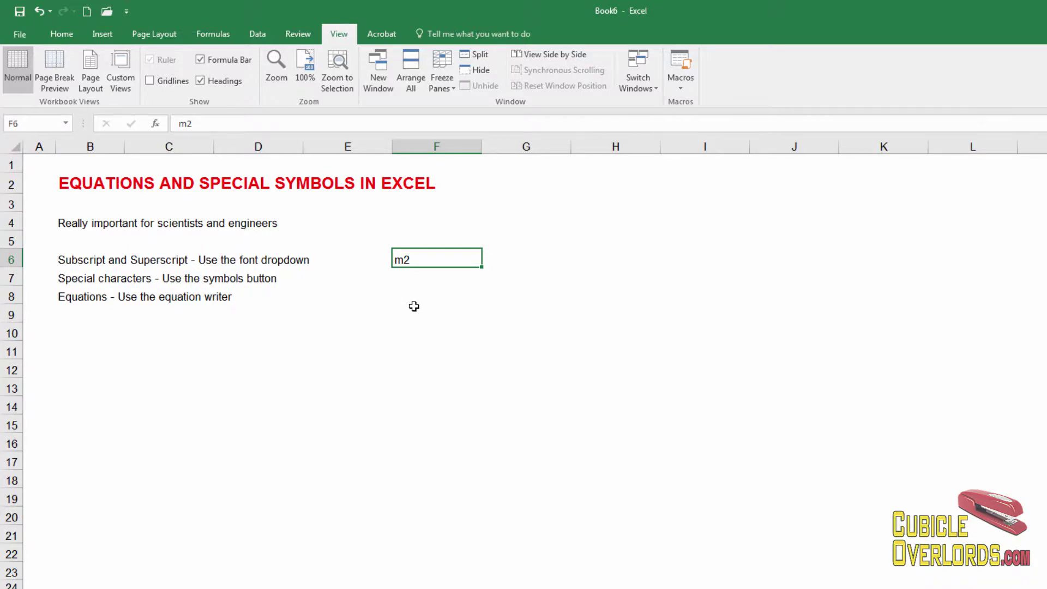
# - Superscript the 2 of m2 in F6 through the Font dialog so it reads m²
pyautogui.doubleClick(420, 260)
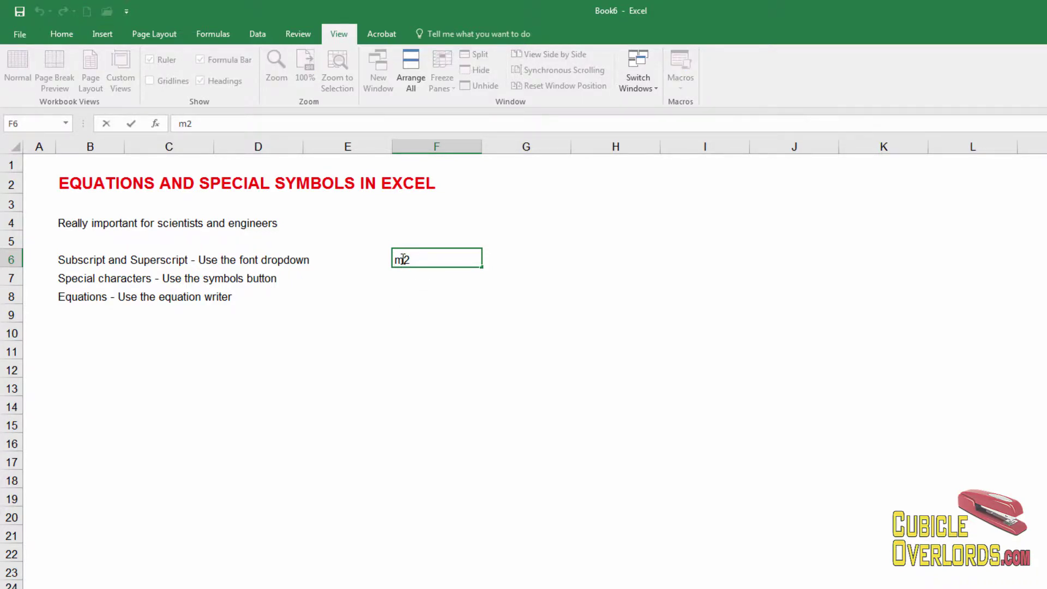
pyautogui.moveTo(404, 260); pyautogui.dragTo(414, 261)
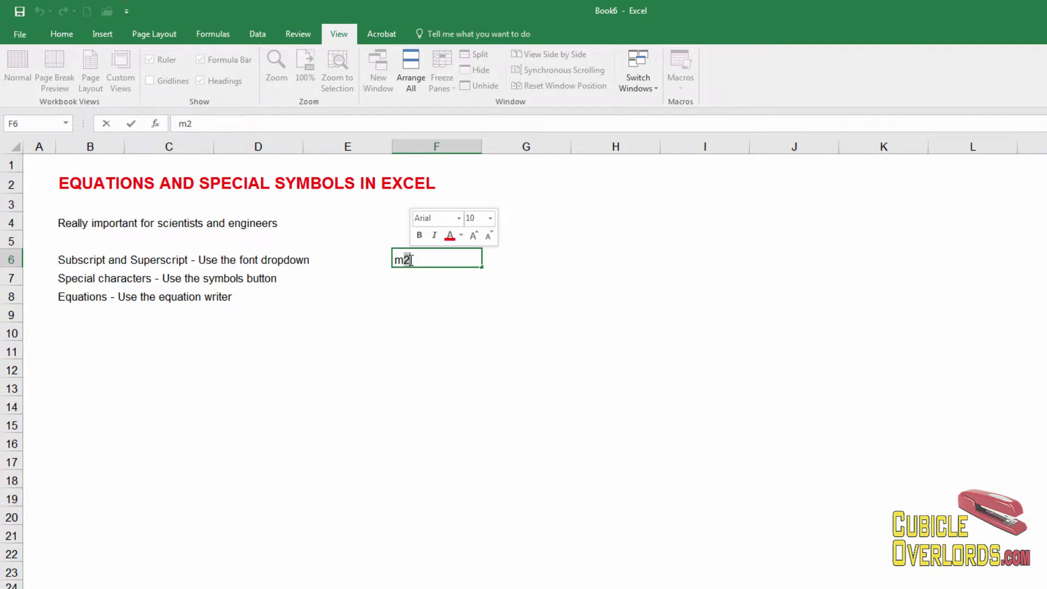
pyautogui.click(69, 34)
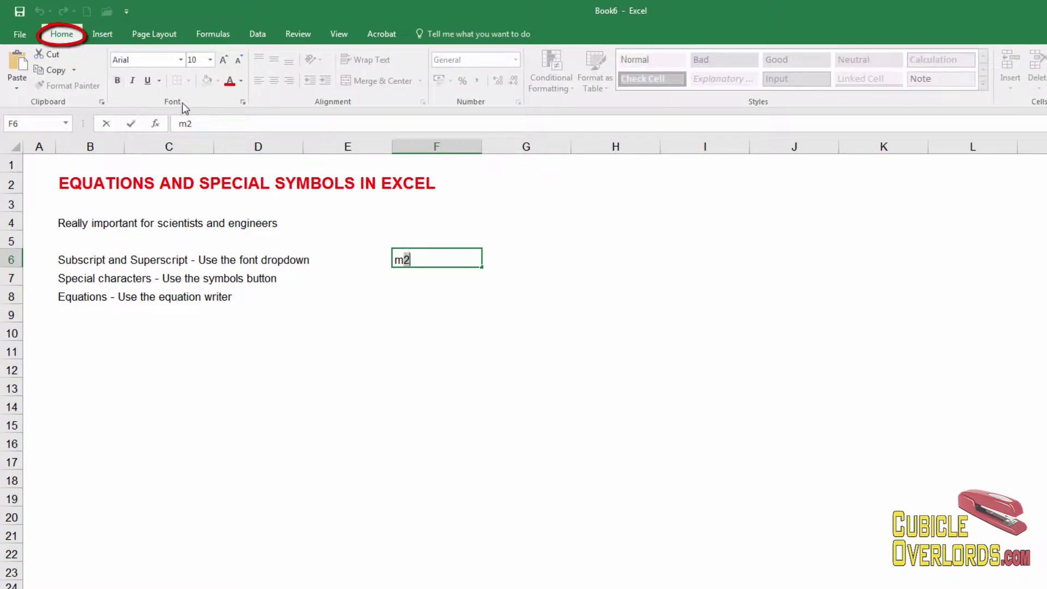
pyautogui.click(243, 103)
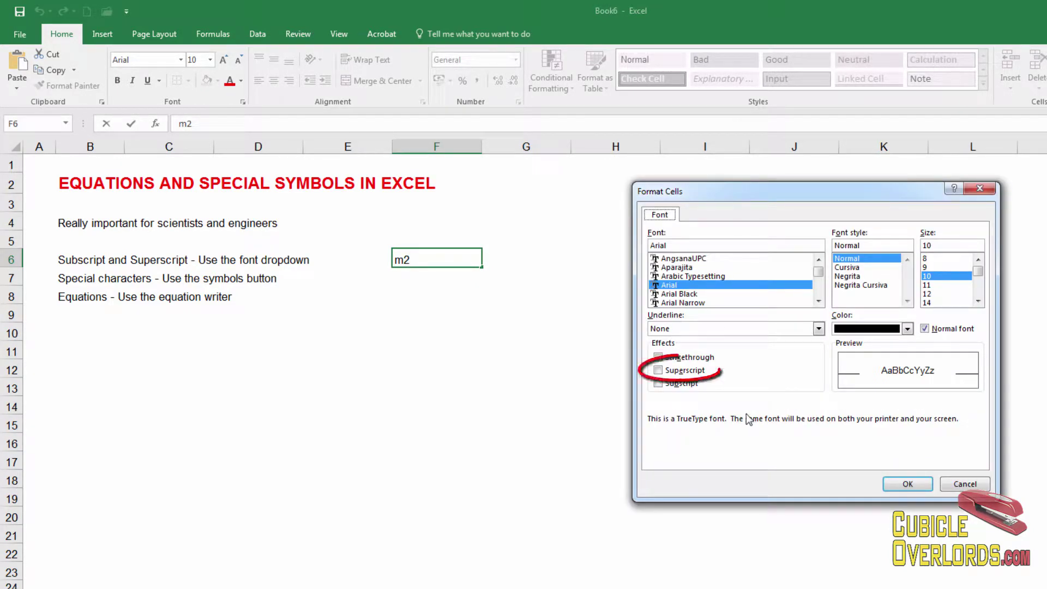
pyautogui.click(660, 372)
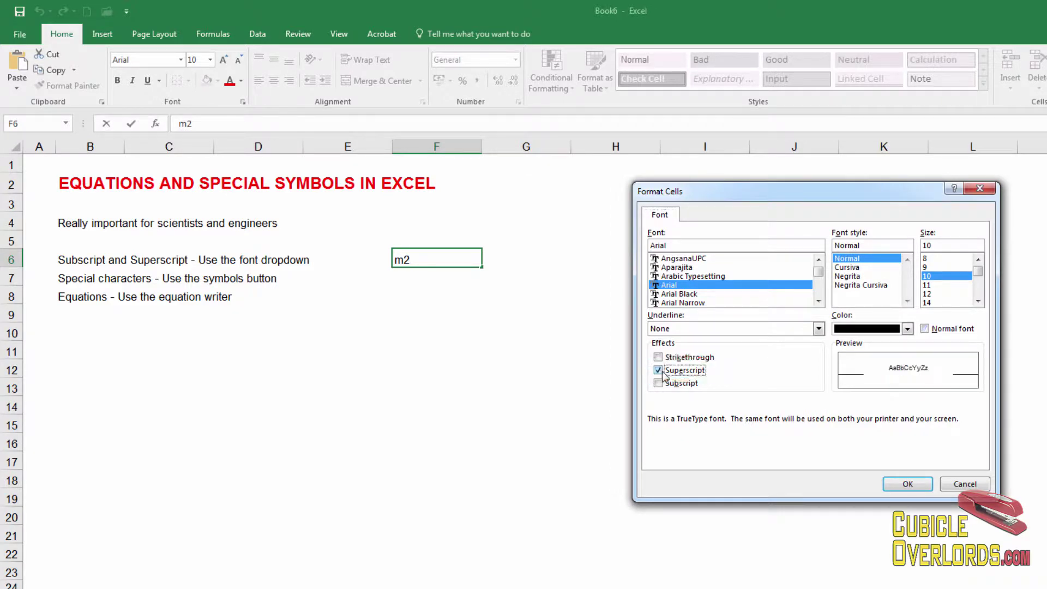
pyautogui.click(908, 484)
pyautogui.click(580, 401)
pyautogui.click(436, 256)
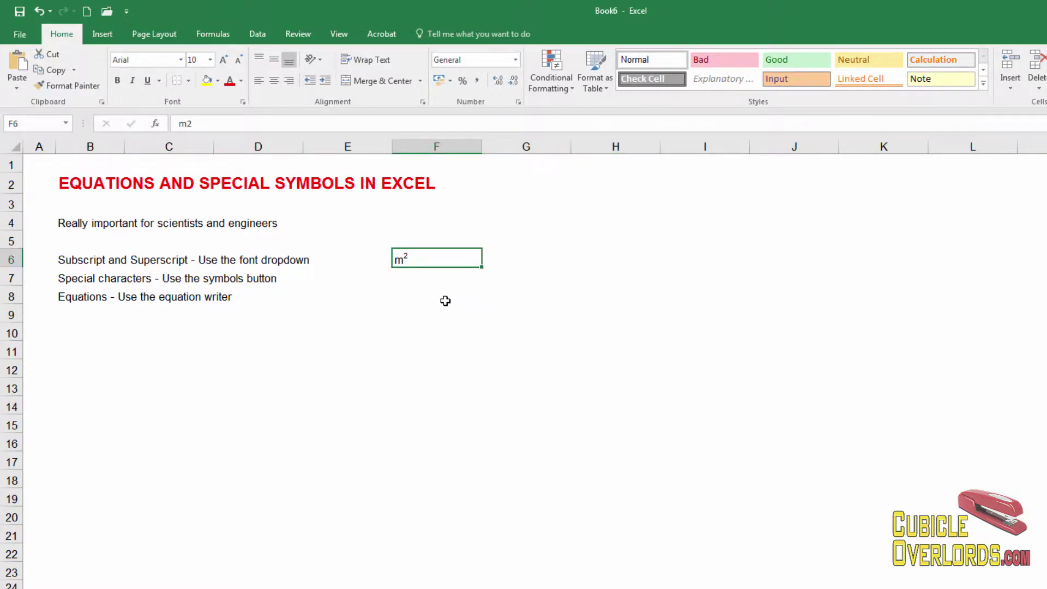
# - Copy the m² from F6 into cell H2
pyautogui.hotkey('ctrl', 'c')
pyautogui.press('Up')
pyautogui.press('Up')
pyautogui.press('Up')
pyautogui.press('Right')
pyautogui.press('Right')
pyautogui.press('Up')
pyautogui.press('Up')
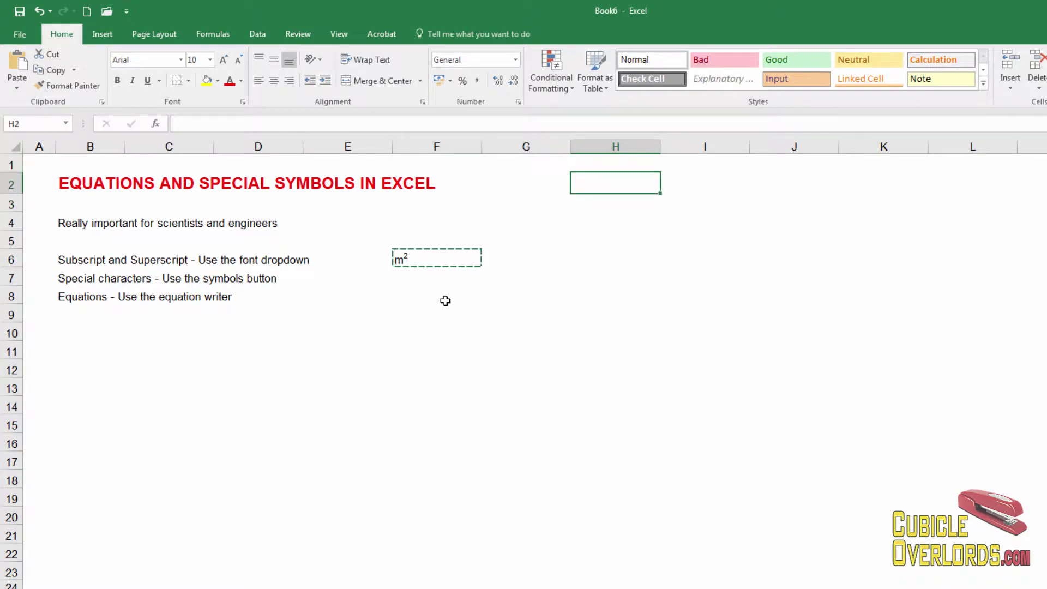
pyautogui.press('Down')
pyautogui.hotkey('ctrl', 'v')
pyautogui.press('Down')
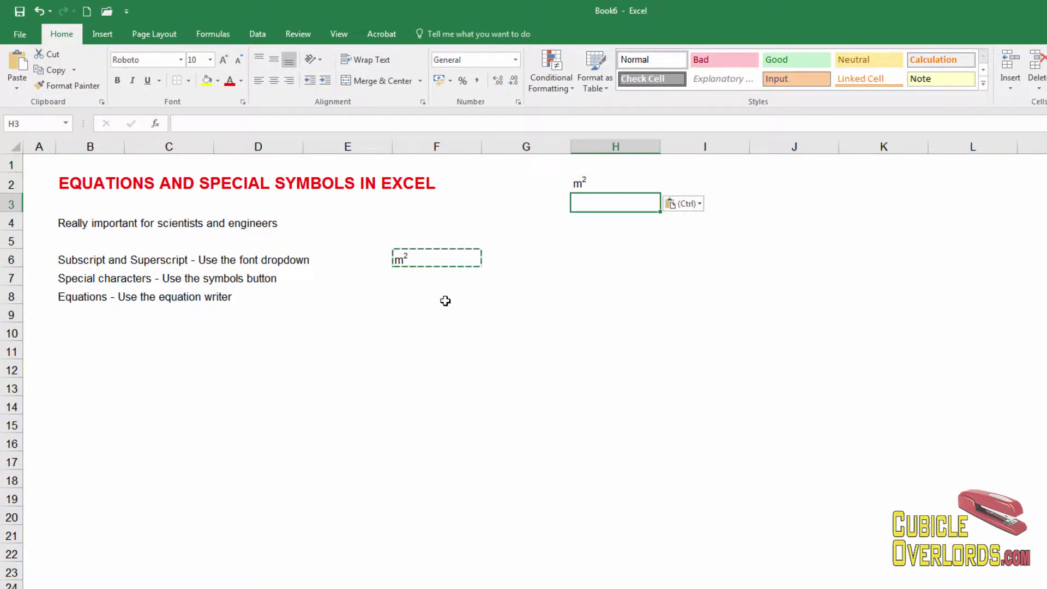
# - Paste m² from H2 into cells F7, F8, F9 and F10
pyautogui.click(589, 180)
pyautogui.hotkey('ctrl', 'c')
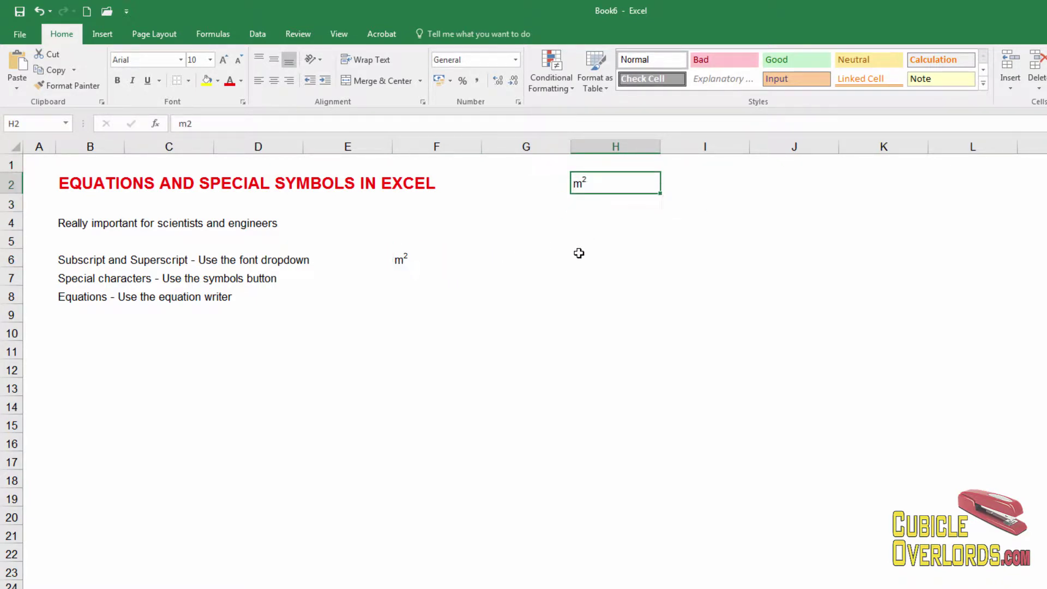
pyautogui.click(402, 277)
pyautogui.hotkey('ctrl', 'v')
pyautogui.click(401, 297)
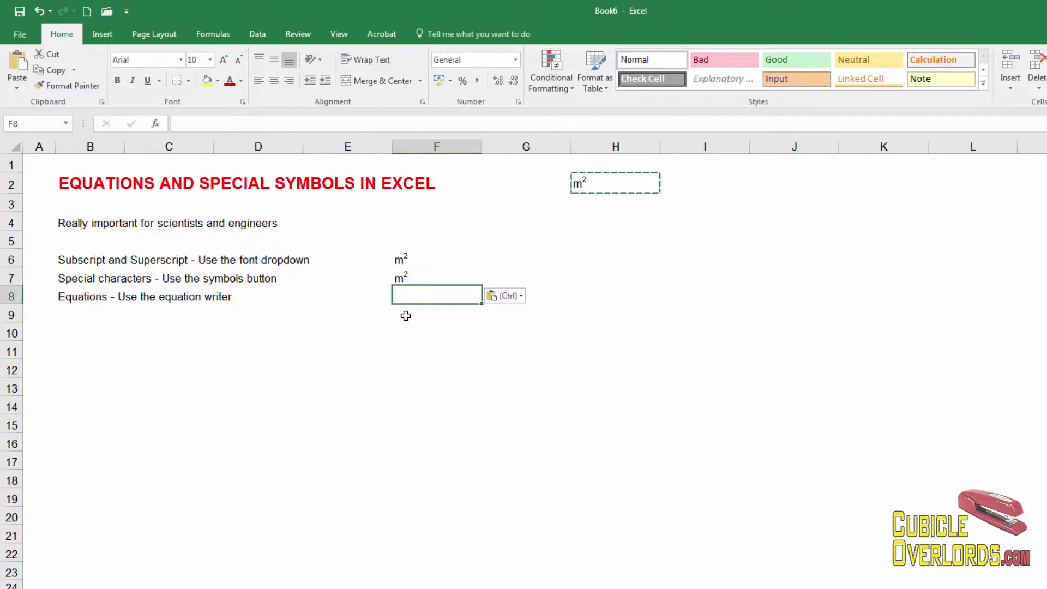
pyautogui.hotkey('ctrl', 'v')
pyautogui.click(404, 320)
pyautogui.hotkey('ctrl', 'v')
pyautogui.click(405, 333)
pyautogui.hotkey('ctrl', 'v')
# - Create m³ in I2 by pasting m² and changing the 2 to 3
pyautogui.click(417, 260)
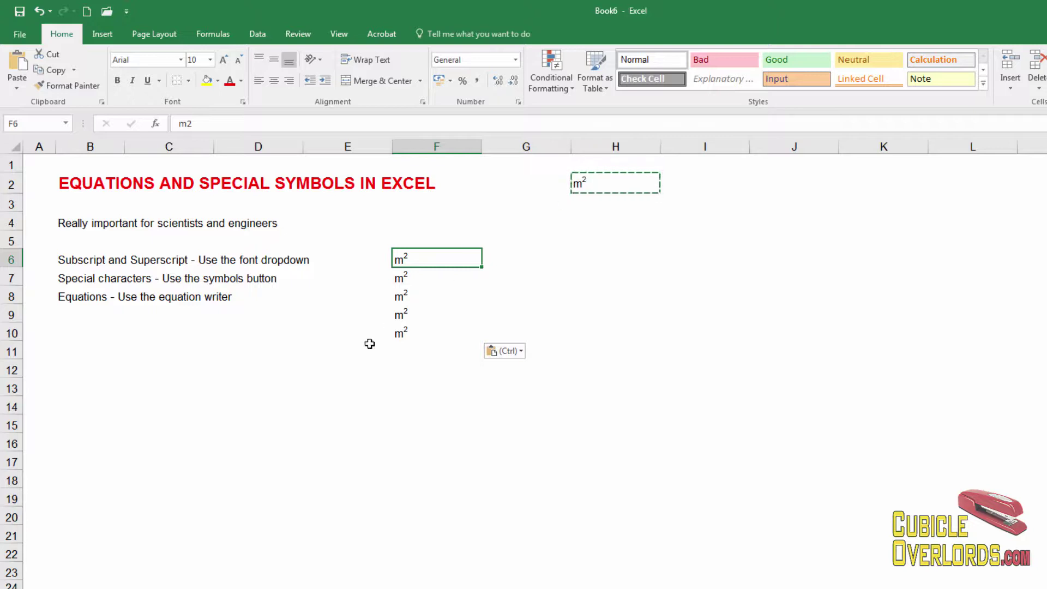
pyautogui.click(639, 279)
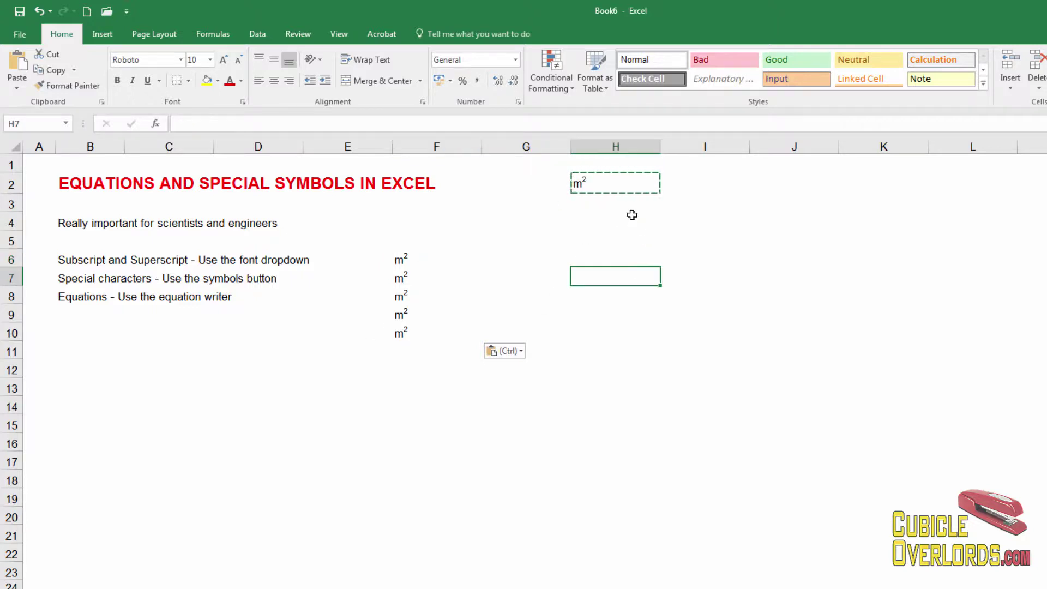
pyautogui.click(613, 187)
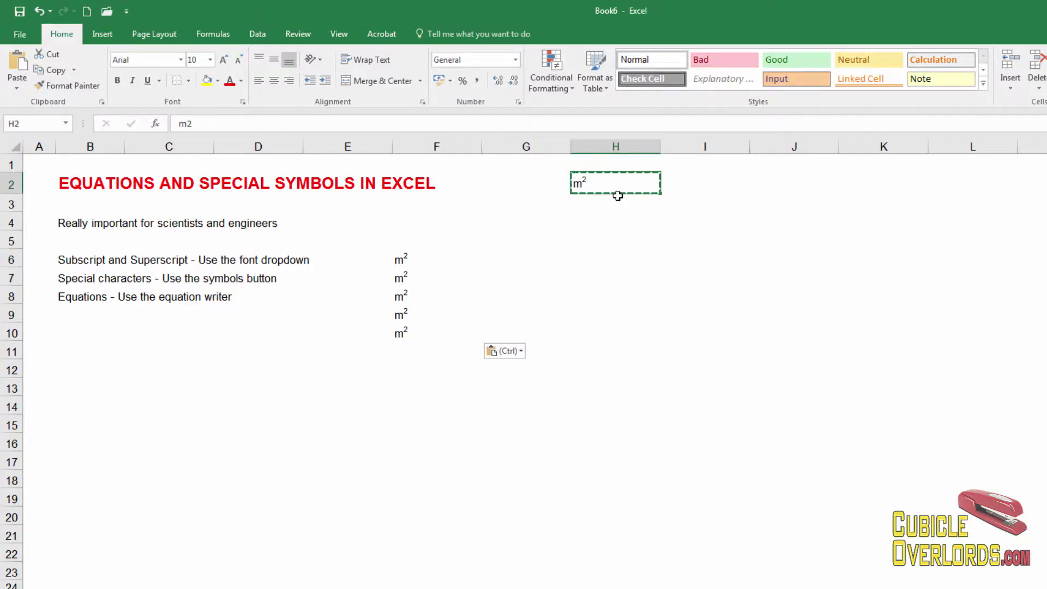
pyautogui.click(709, 183)
pyautogui.hotkey('ctrl', 'v')
pyautogui.press('F2')
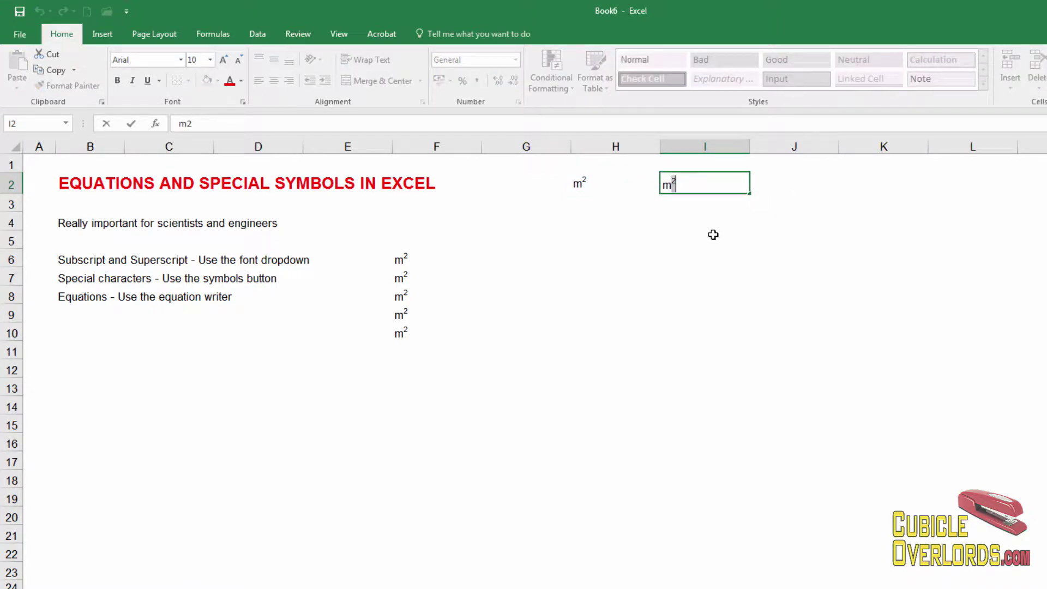
pyautogui.write('3')
pyautogui.click(713, 234)
# - Copy the m³ from I2 into cells F12 and F15
pyautogui.click(715, 187)
pyautogui.hotkey('ctrl', 'c')
pyautogui.click(415, 371)
pyautogui.hotkey('ctrl', 'v')
pyautogui.click(415, 429)
pyautogui.hotkey('ctrl', 'v')
pyautogui.click(422, 365)
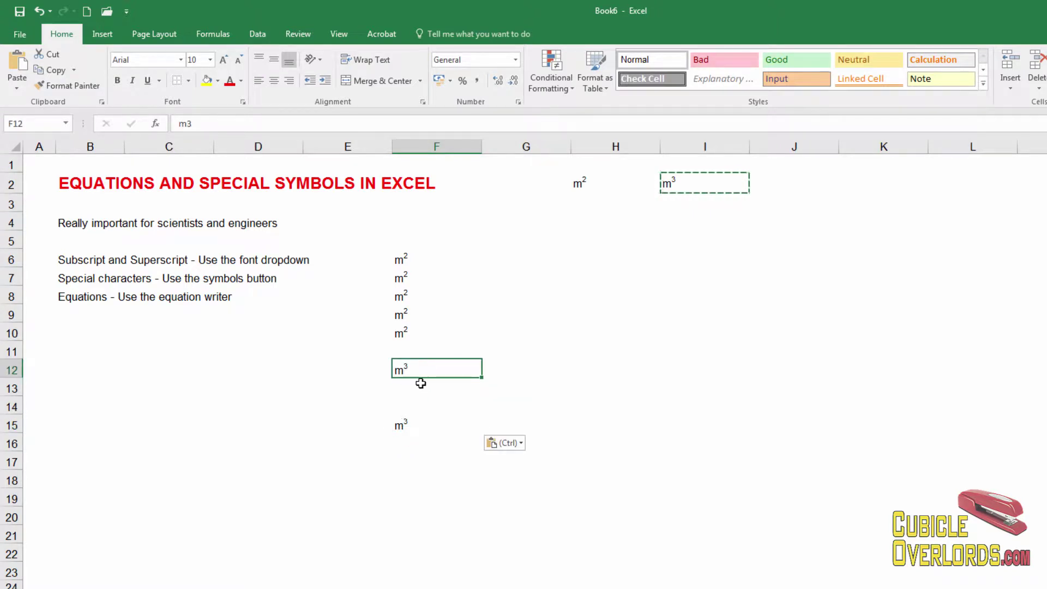
# - Change the 2 in F6 from superscript to subscript using the Font dialog
pyautogui.click(435, 258)
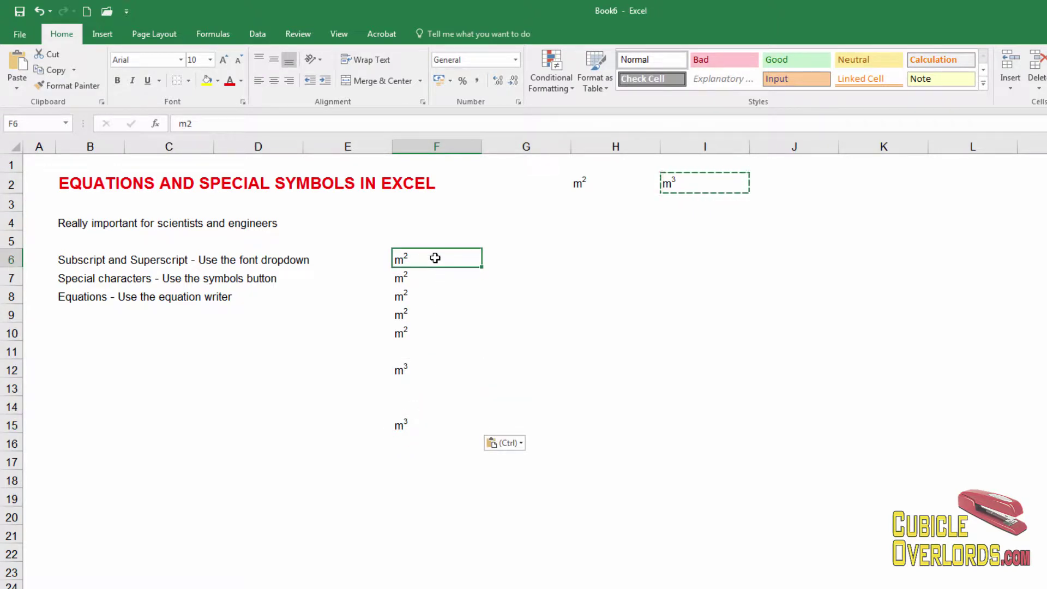
pyautogui.doubleClick(435, 258)
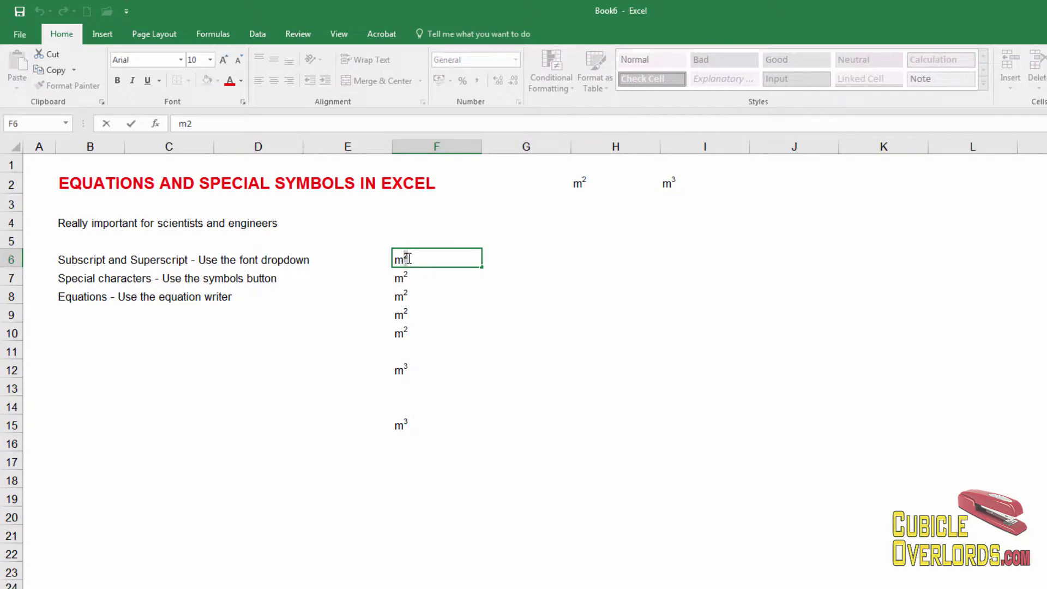
pyautogui.hotkey('shift', 'Left')
pyautogui.click(223, 37)
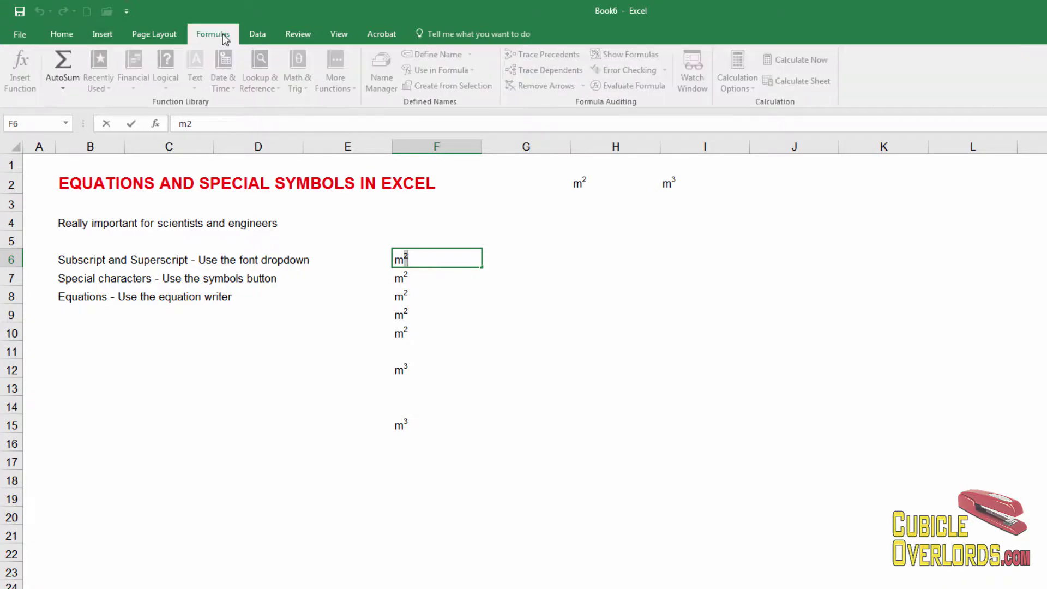
pyautogui.click(65, 34)
pyautogui.click(238, 102)
pyautogui.click(681, 383)
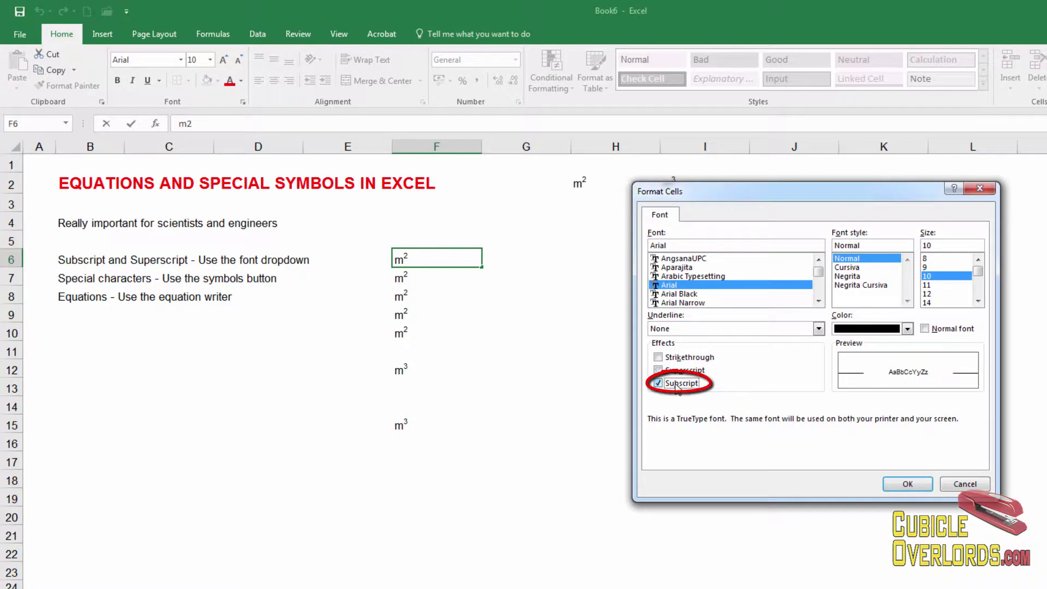
pyautogui.click(907, 484)
pyautogui.click(568, 388)
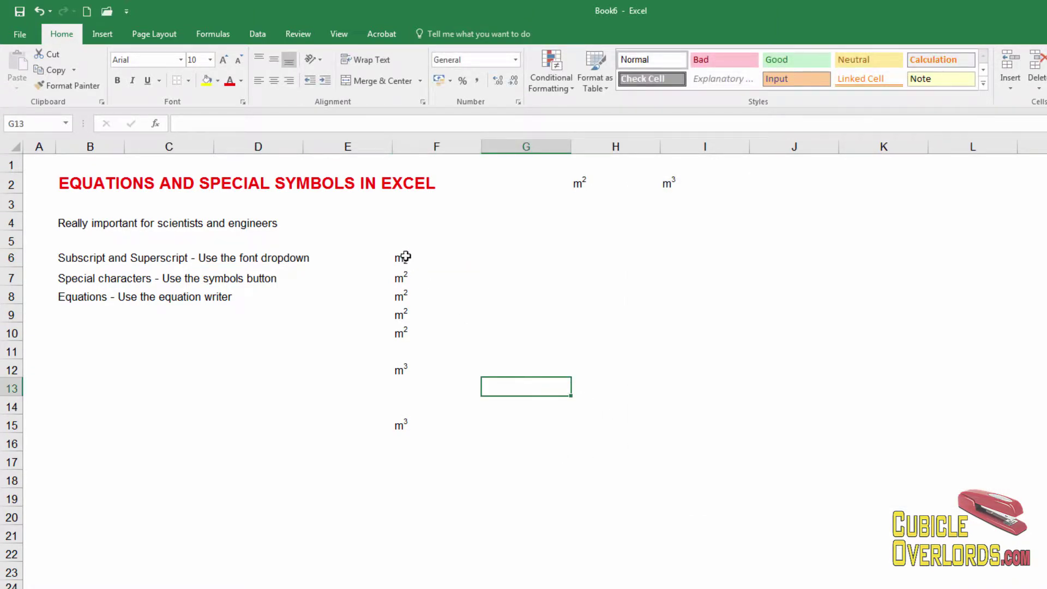
# - Delete all unit examples from F6:F17, keeping H2 and I2
pyautogui.click(485, 282)
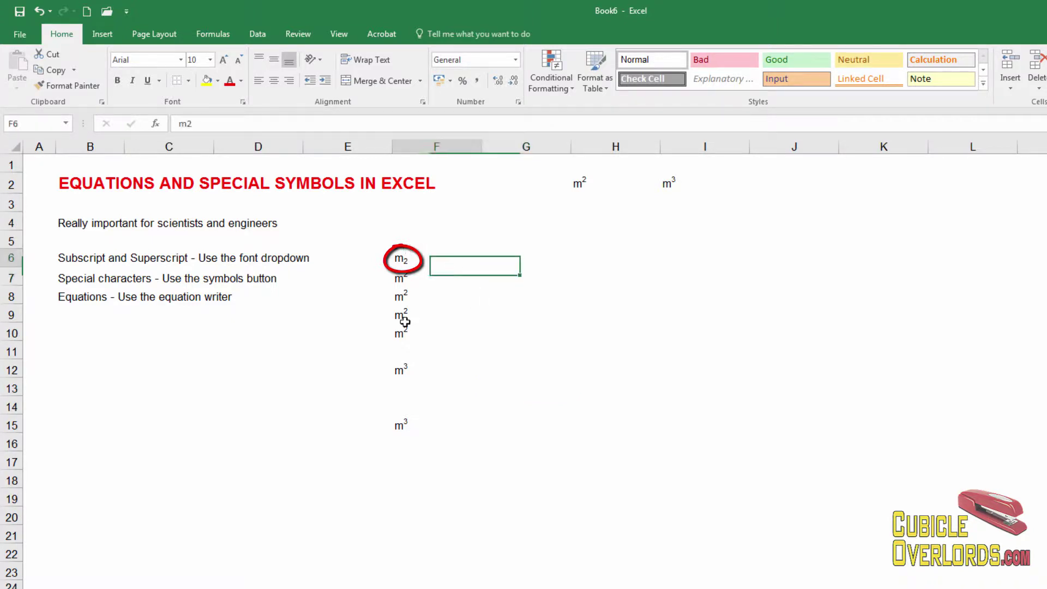
pyautogui.moveTo(402, 258); pyautogui.dragTo(402, 463)
pyautogui.press('Delete')
pyautogui.click(297, 349)
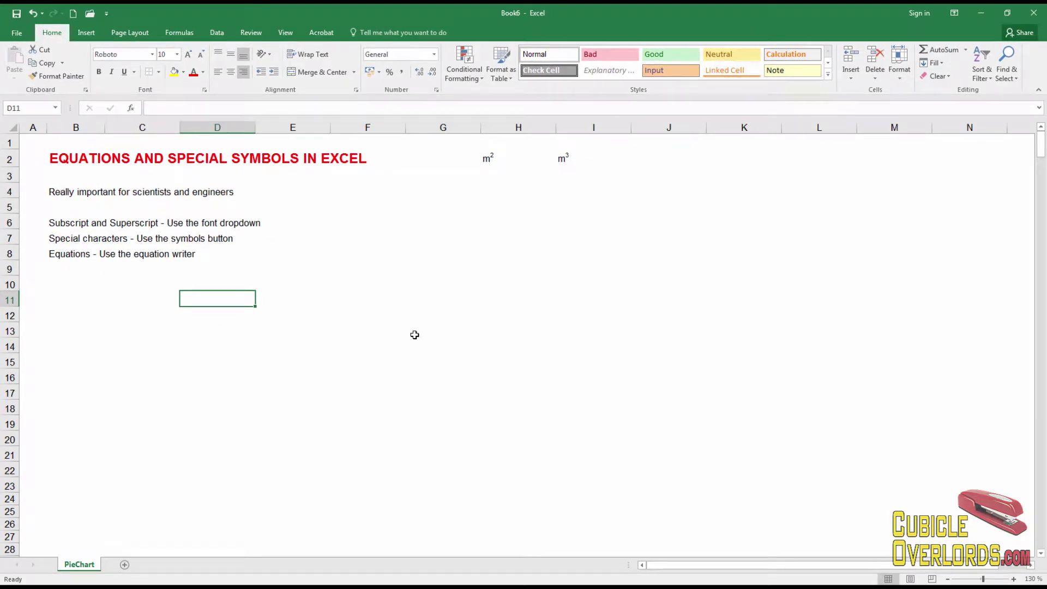
# - Select cell F7 and show the Insert ribbon commands for adding a symbol
pyautogui.click(64, 240)
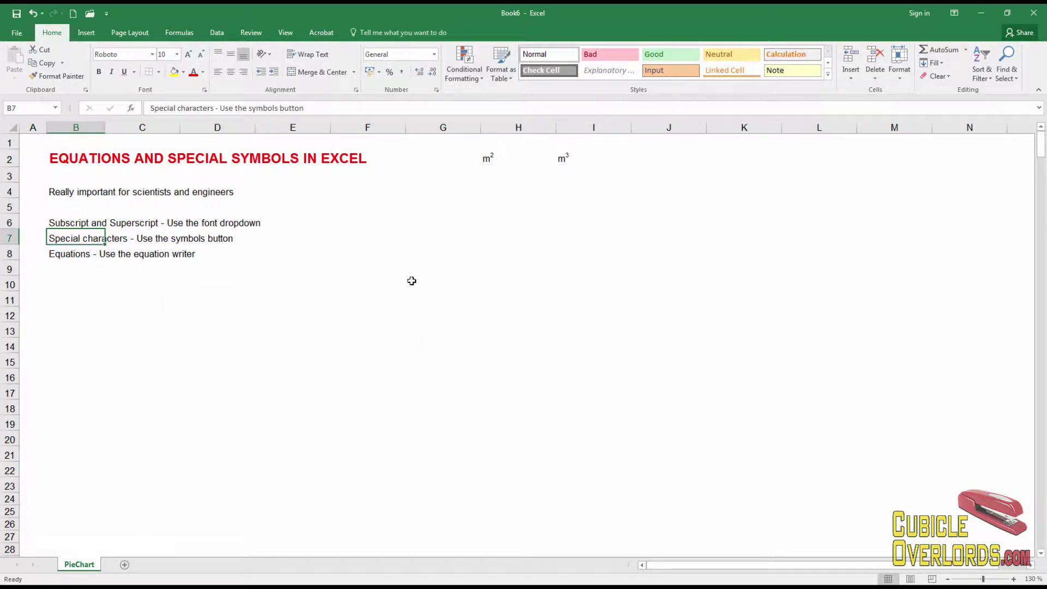
pyautogui.click(338, 240)
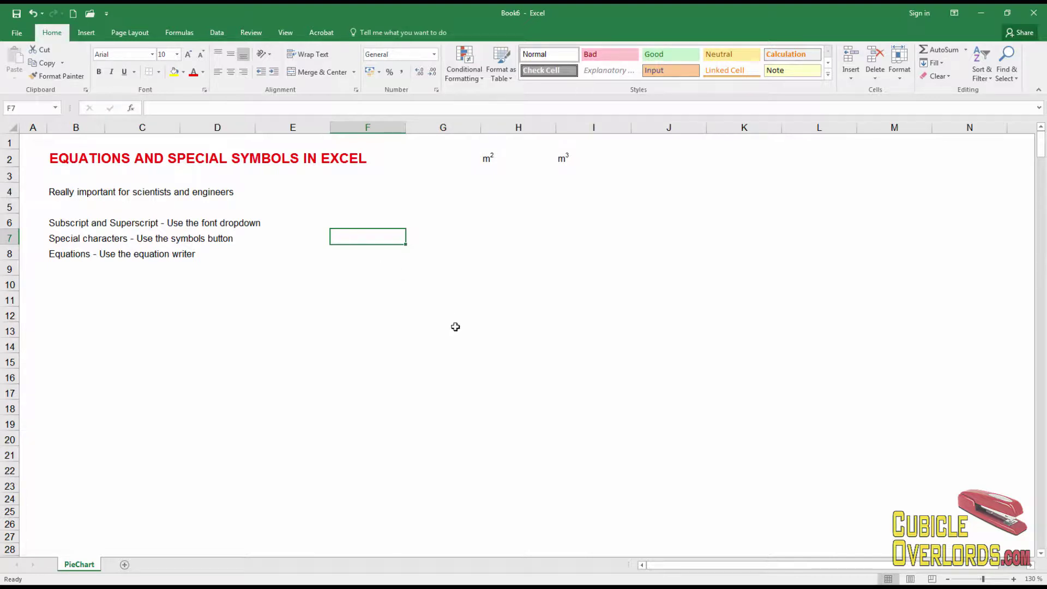
pyautogui.click(90, 33)
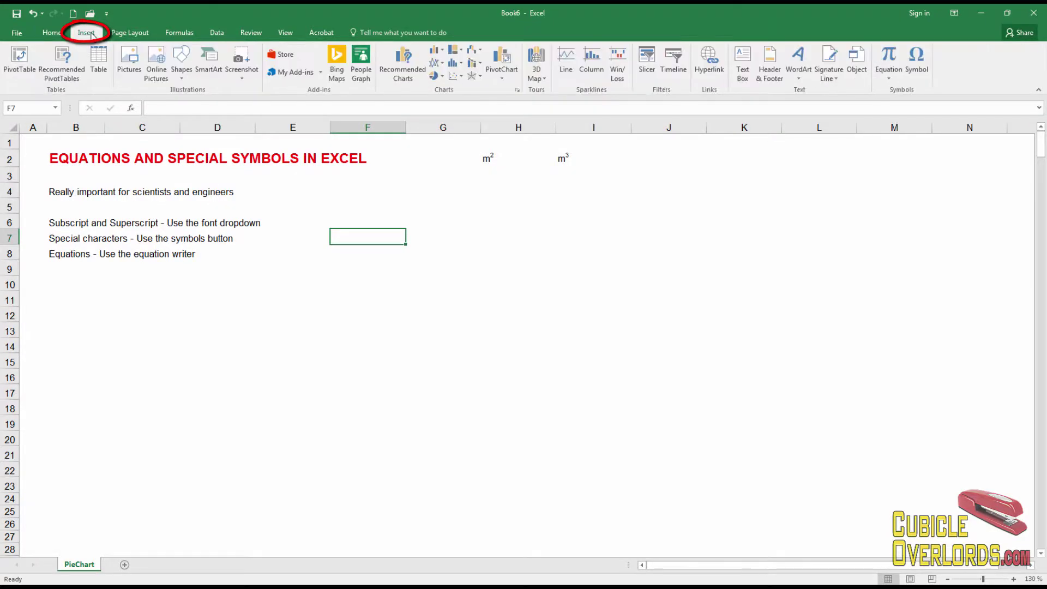
# - Open the Symbol dialog from the Insert ribbon
pyautogui.click(922, 61)
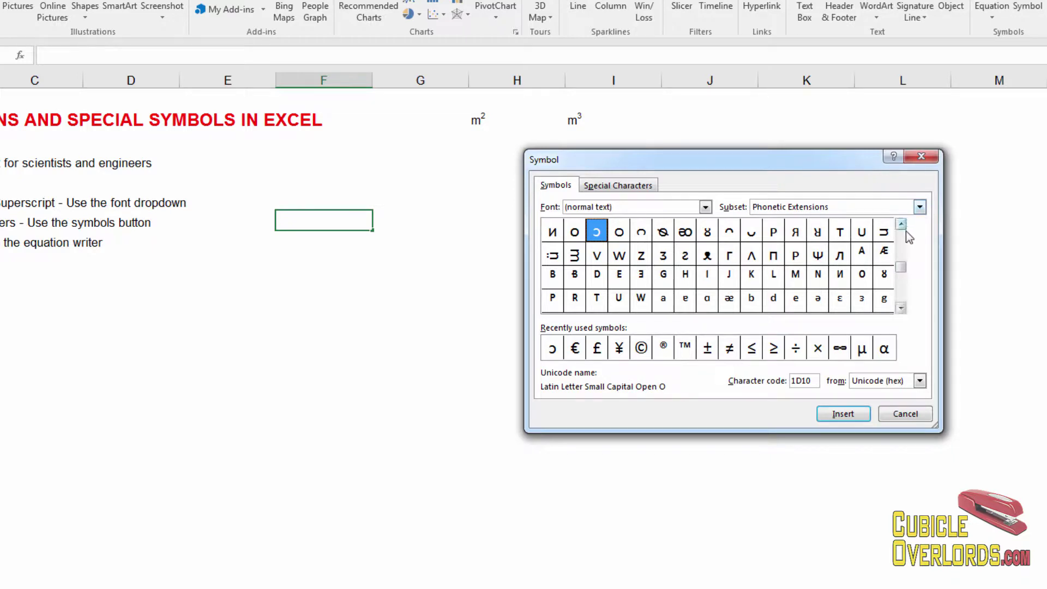
pyautogui.scroll(4, 899, 240)
pyautogui.scroll(-4, 900, 282)
pyautogui.scroll(4, 899, 242)
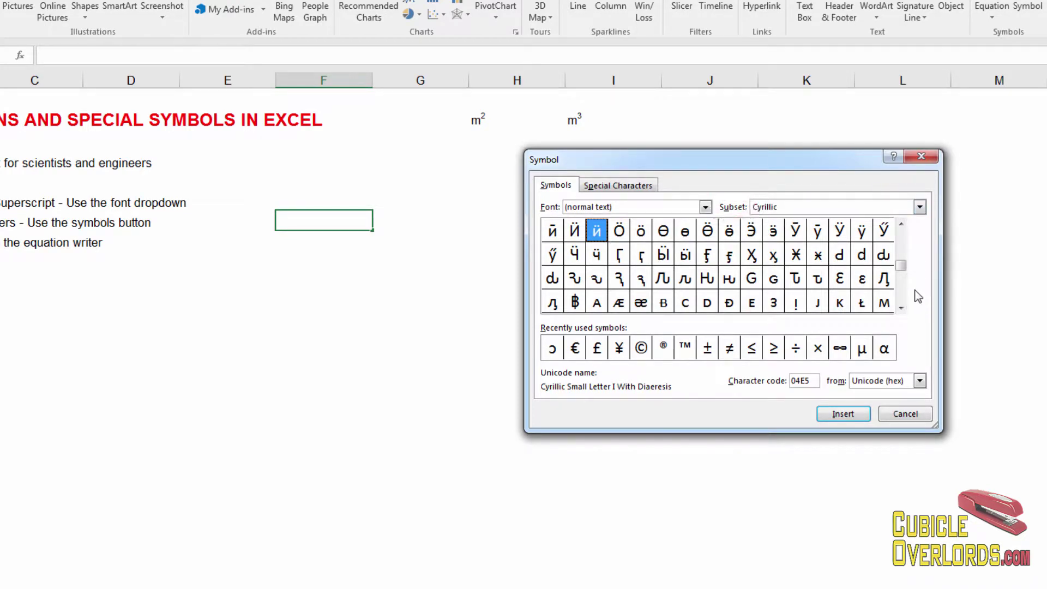
# - Switch the Symbol subset to Greek Extended and browse its characters
pyautogui.click(920, 207)
pyautogui.scroll(1, 920, 244)
pyautogui.moveTo(919, 240); pyautogui.dragTo(917, 261)
pyautogui.click(924, 241)
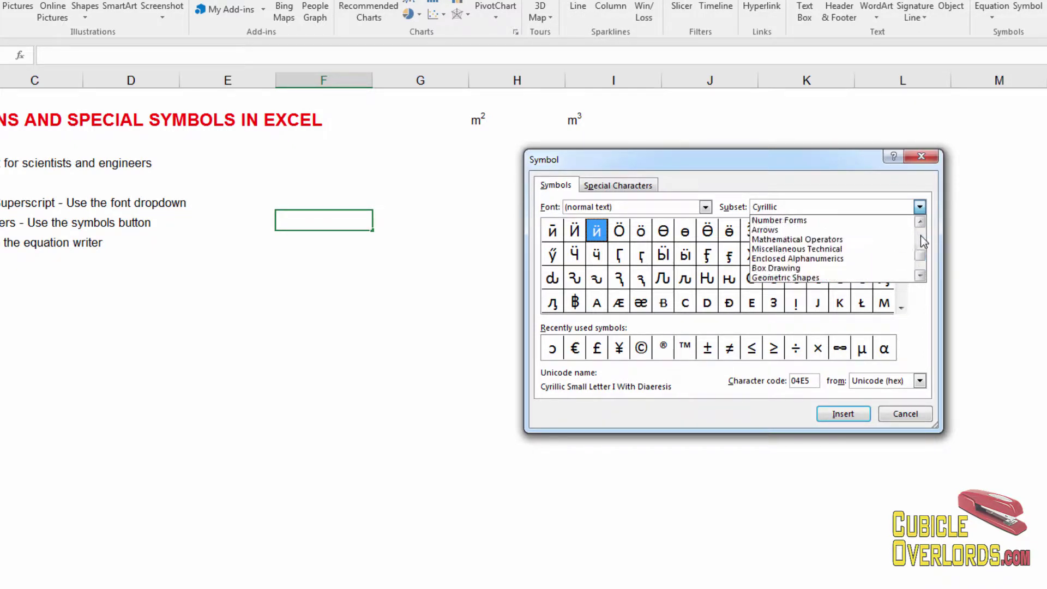
pyautogui.click(923, 238)
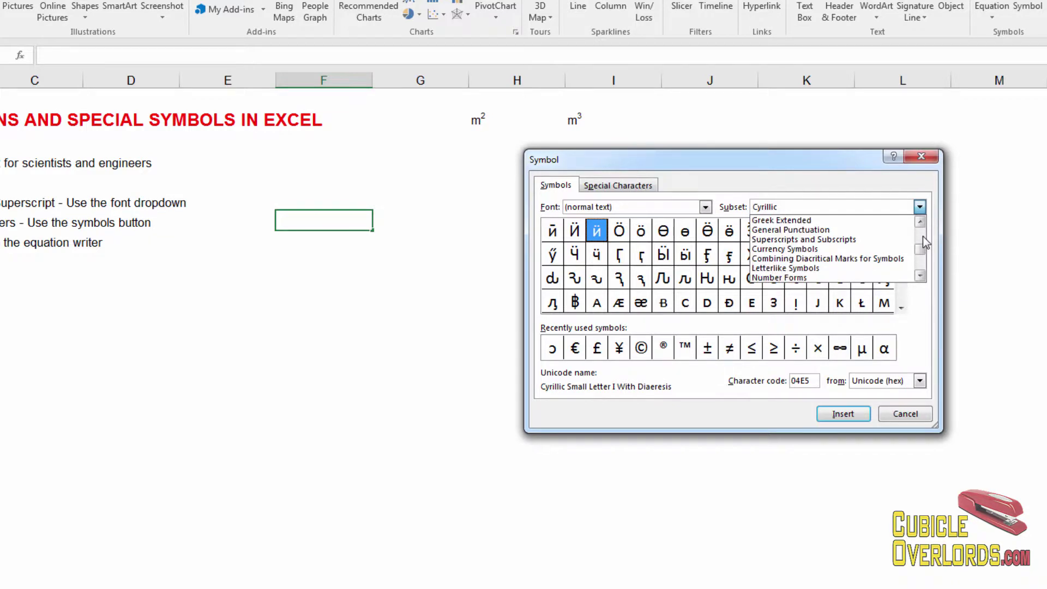
pyautogui.click(802, 221)
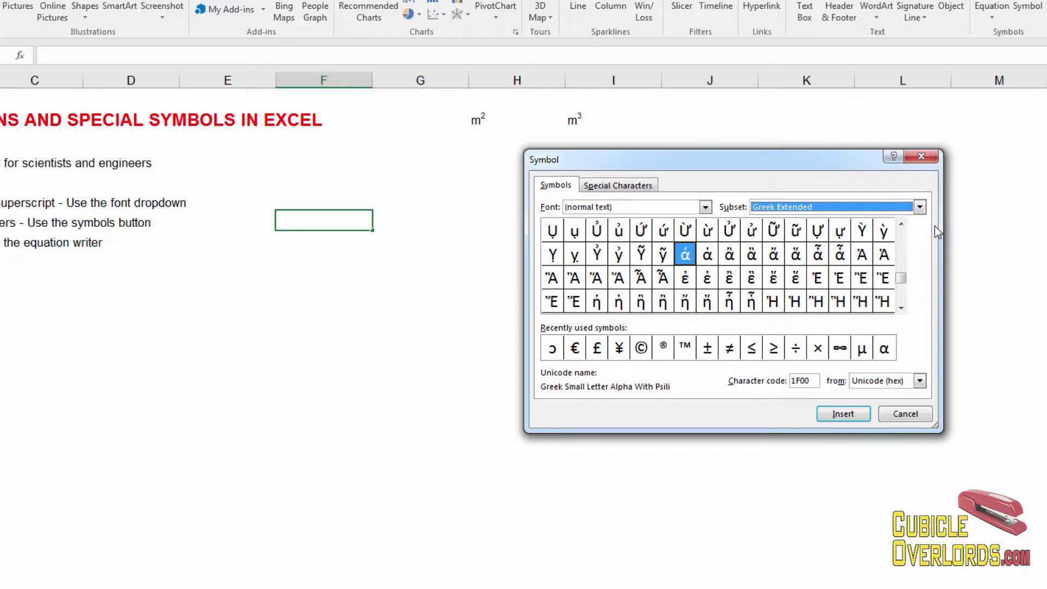
pyautogui.click(901, 226)
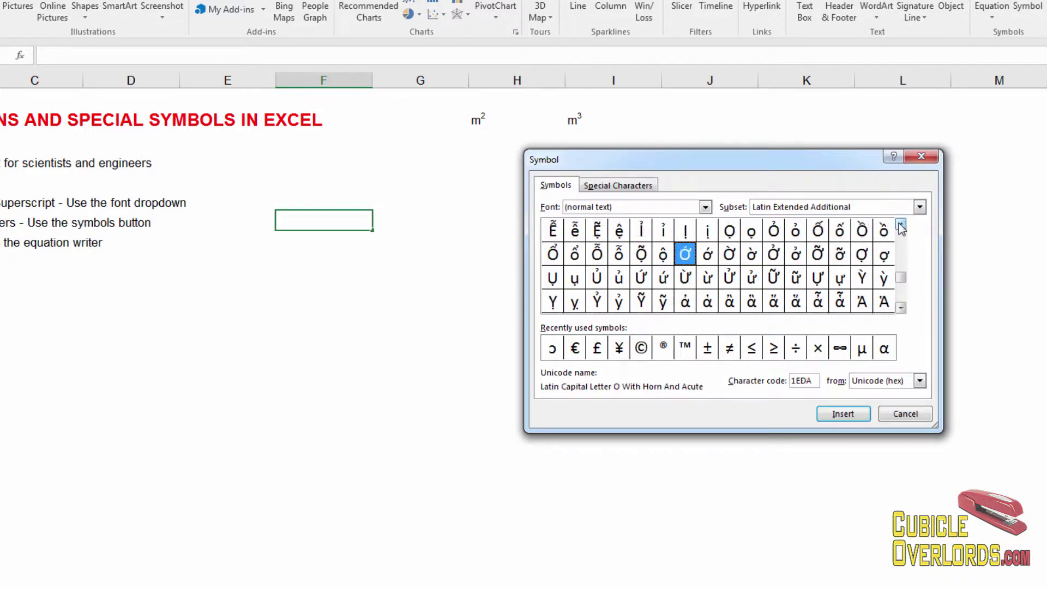
pyautogui.scroll(-5, 902, 297)
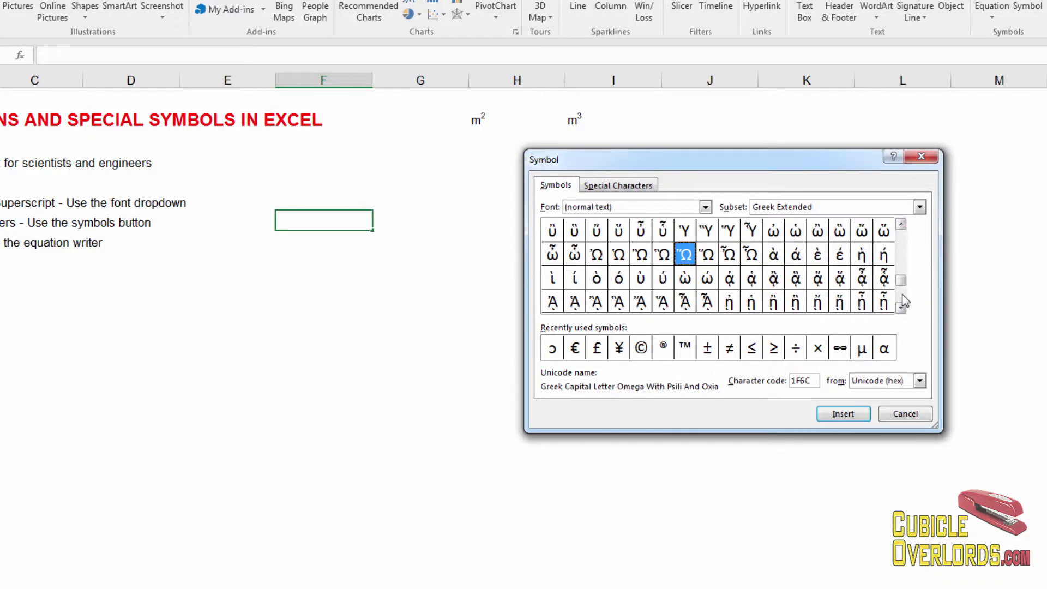
pyautogui.scroll(-3, 903, 300)
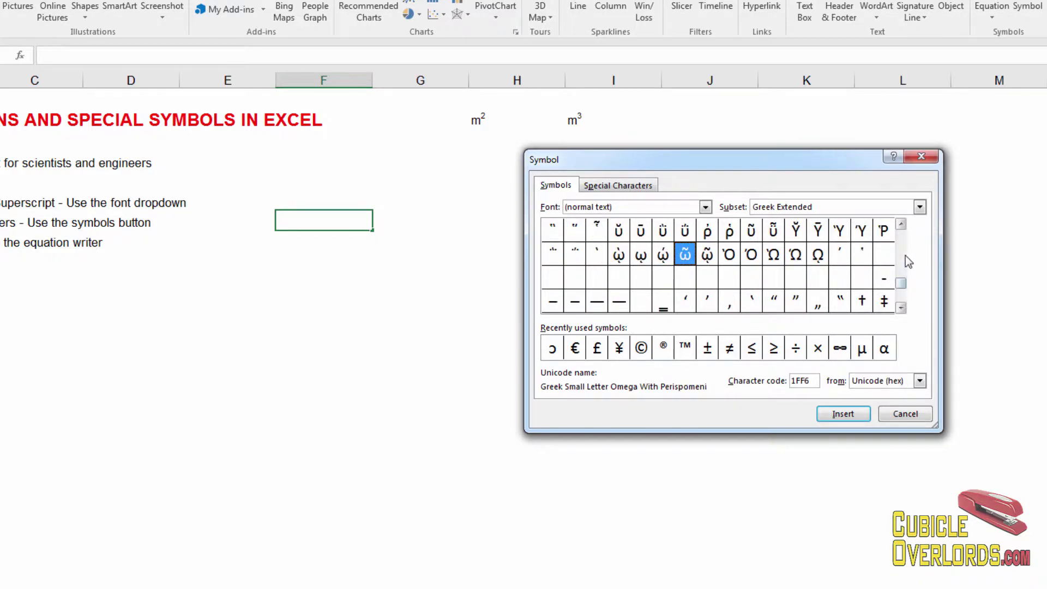
pyautogui.scroll(3, 906, 261)
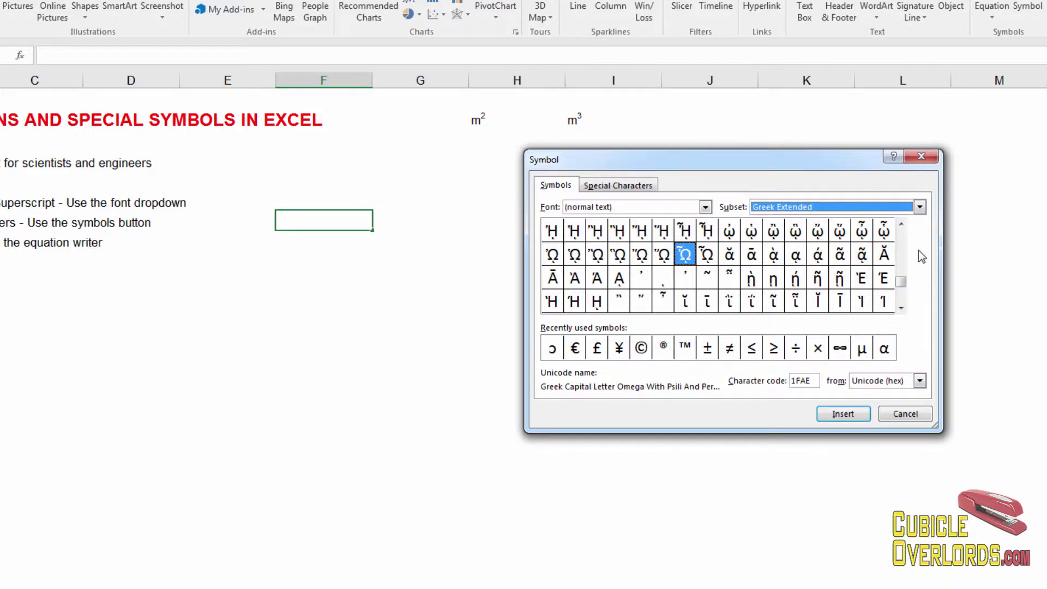
# - Insert the Δ Increment symbol from Mathematical Operators into F7, then select F8
pyautogui.click(921, 207)
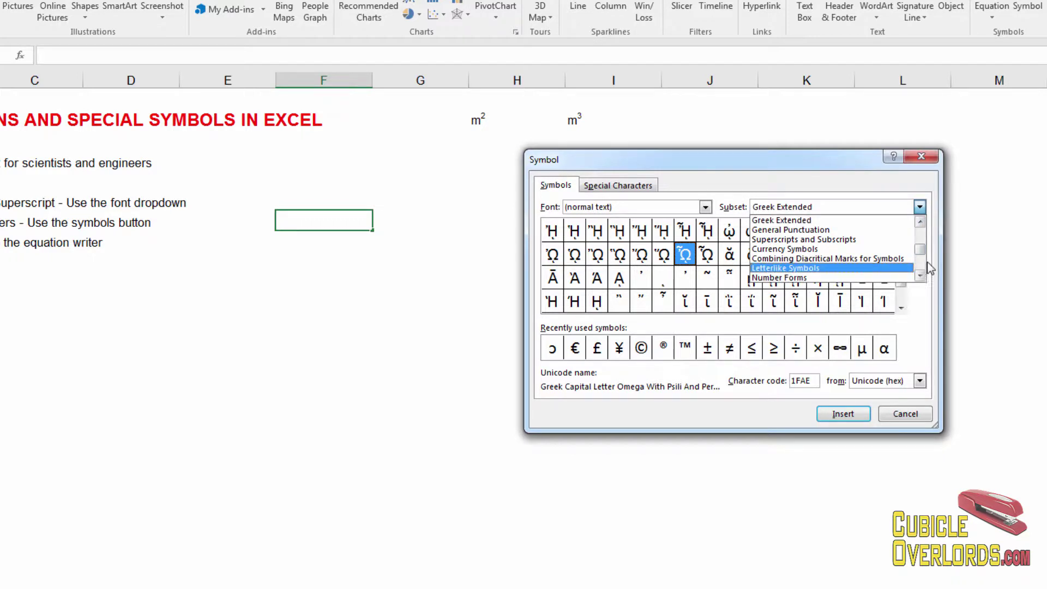
pyautogui.click(925, 260)
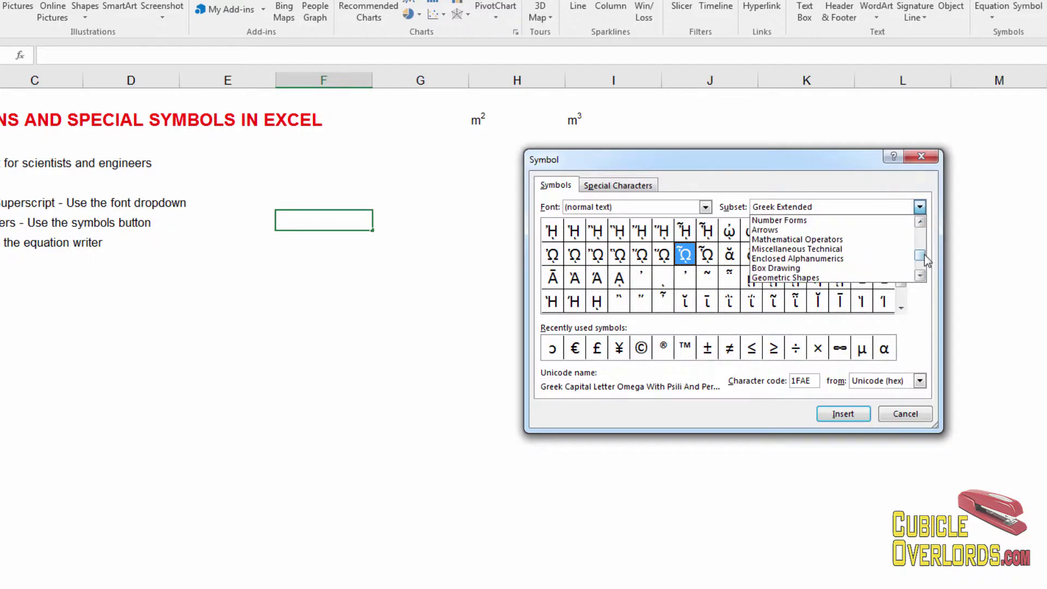
pyautogui.click(863, 238)
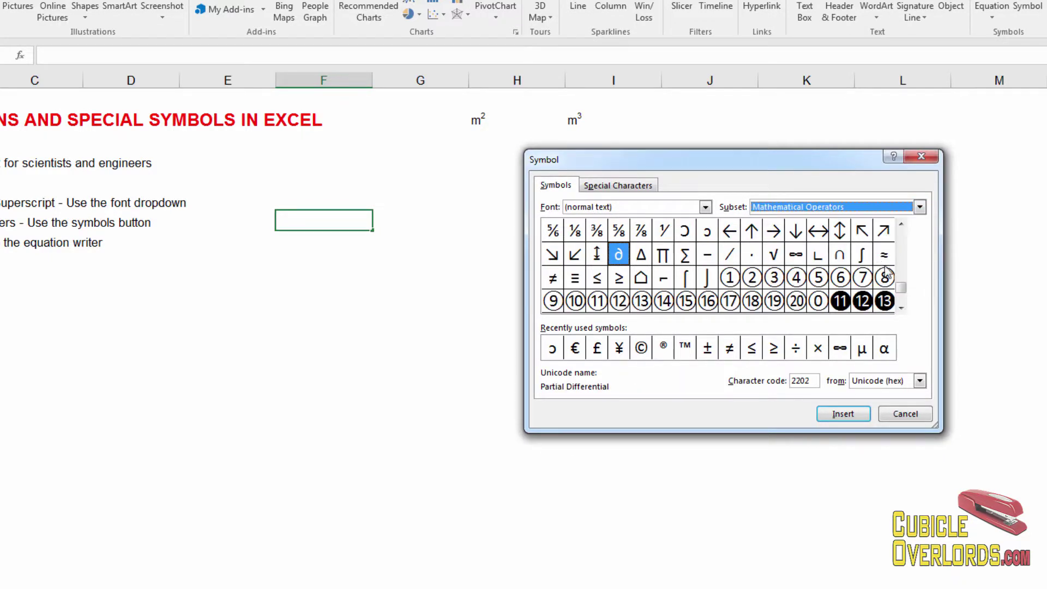
pyautogui.click(646, 261)
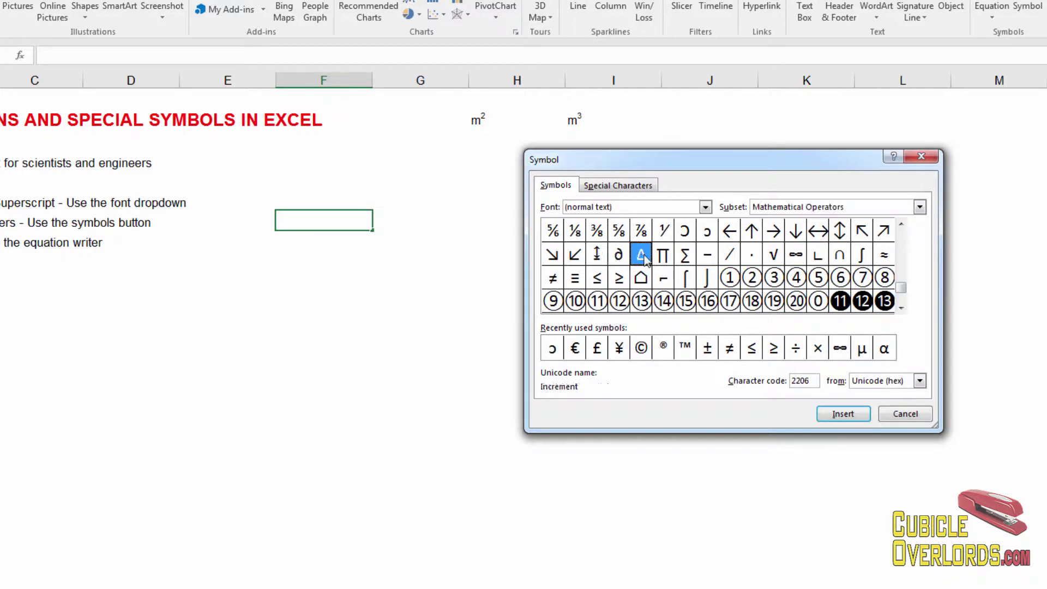
pyautogui.click(844, 415)
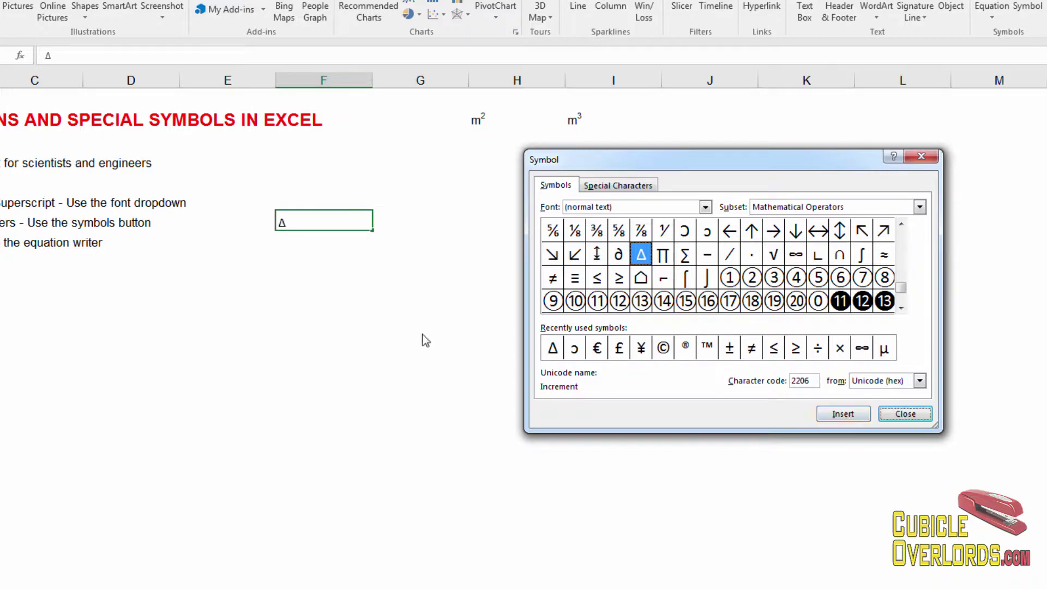
pyautogui.click(907, 414)
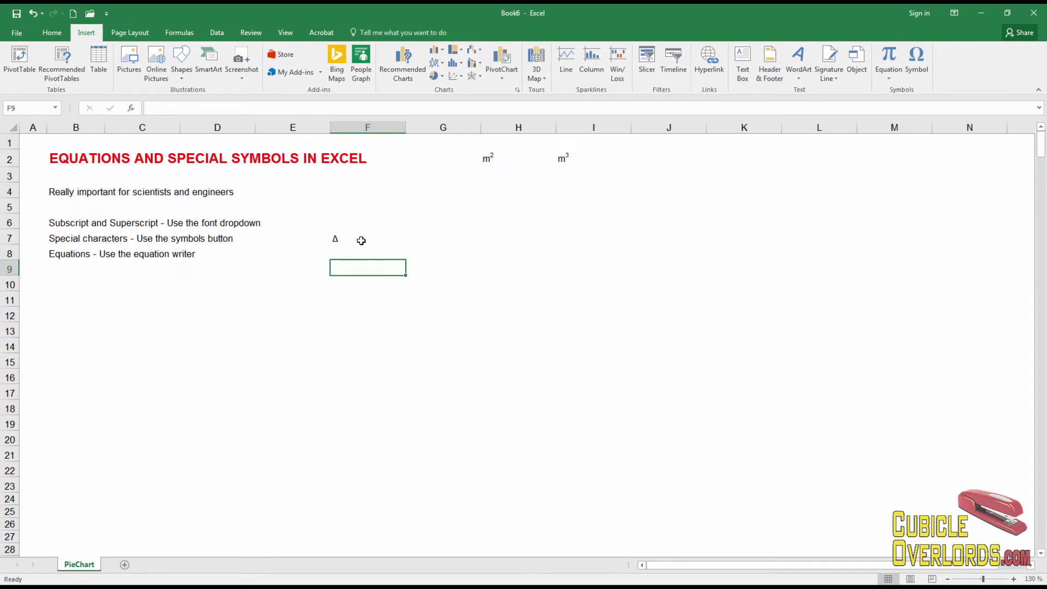
pyautogui.click(361, 241)
pyautogui.click(322, 270)
pyautogui.click(320, 287)
pyautogui.click(380, 258)
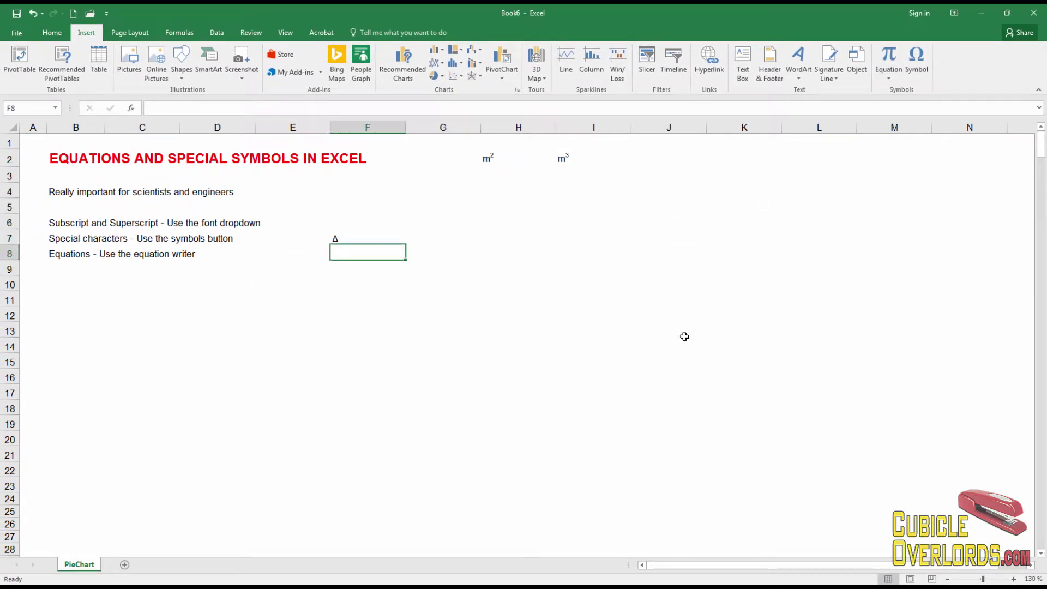
# - Insert the ∑ summation symbol into cell F8
pyautogui.click(920, 64)
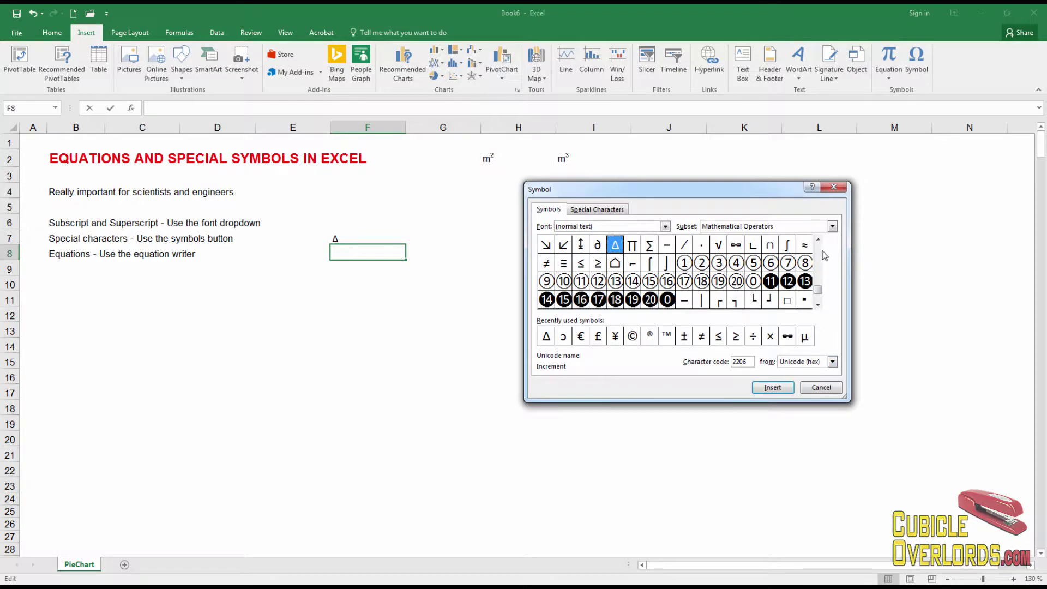
pyautogui.scroll(5, 824, 255)
pyautogui.scroll(-5, 820, 299)
pyautogui.click(649, 245)
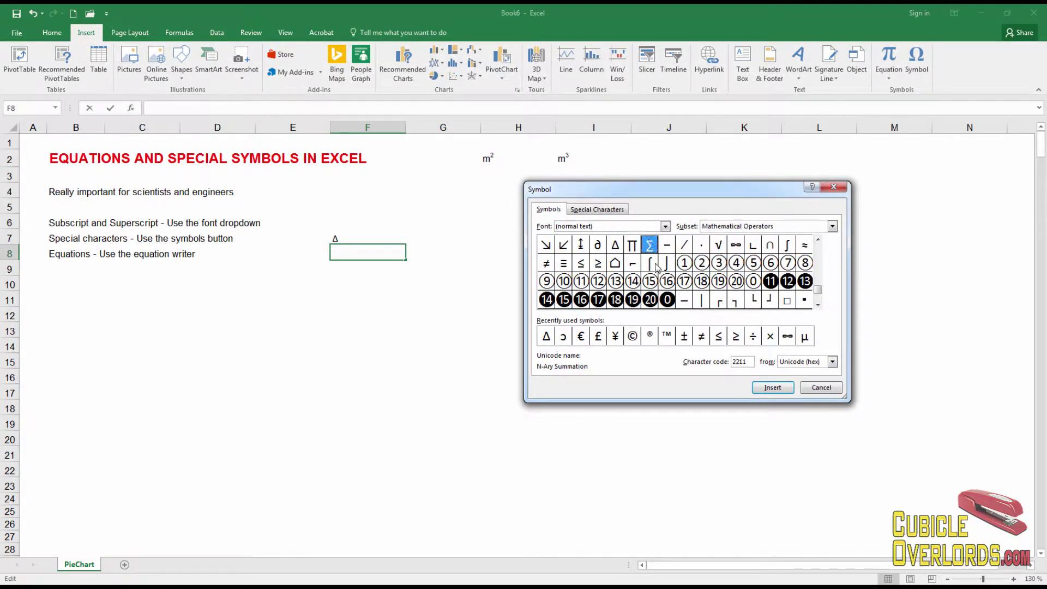
pyautogui.click(772, 388)
pyautogui.click(821, 388)
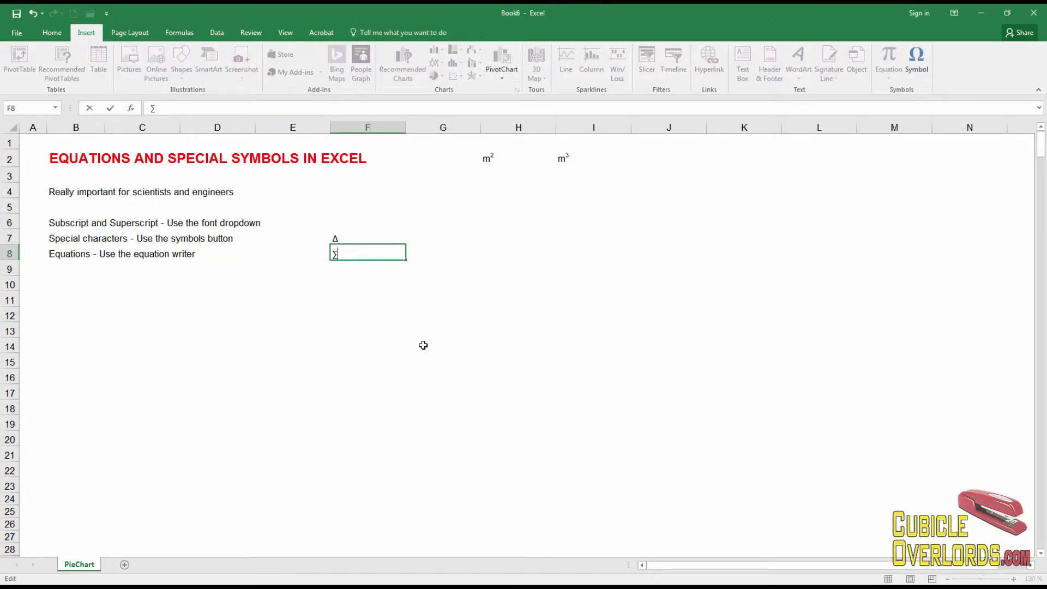
pyautogui.click(424, 344)
# - Copy ∑ down into the cells below and edit F8 to read ∑x = 5
pyautogui.click(346, 237)
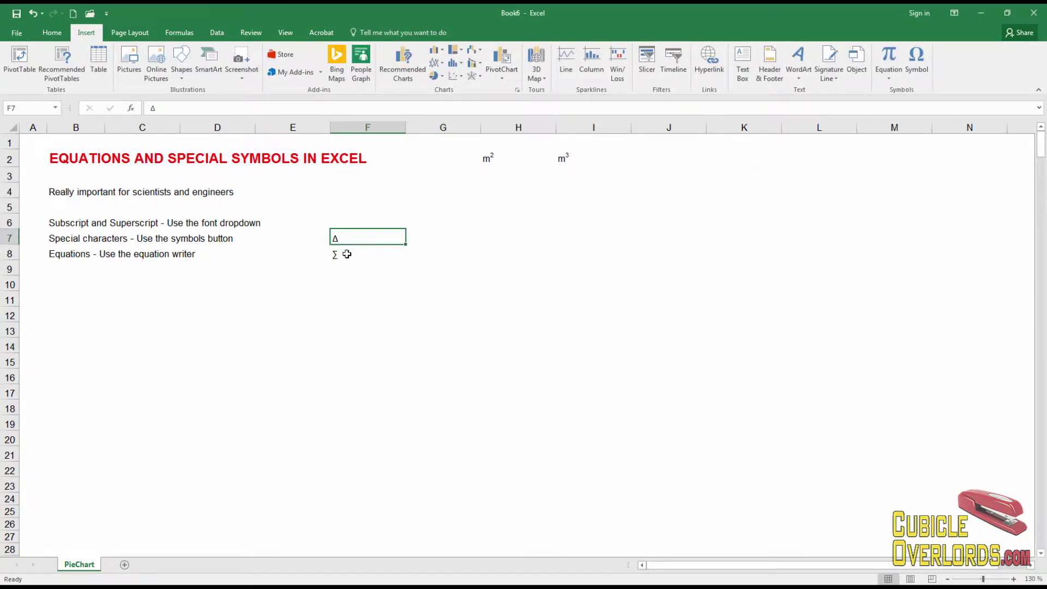
pyautogui.click(347, 254)
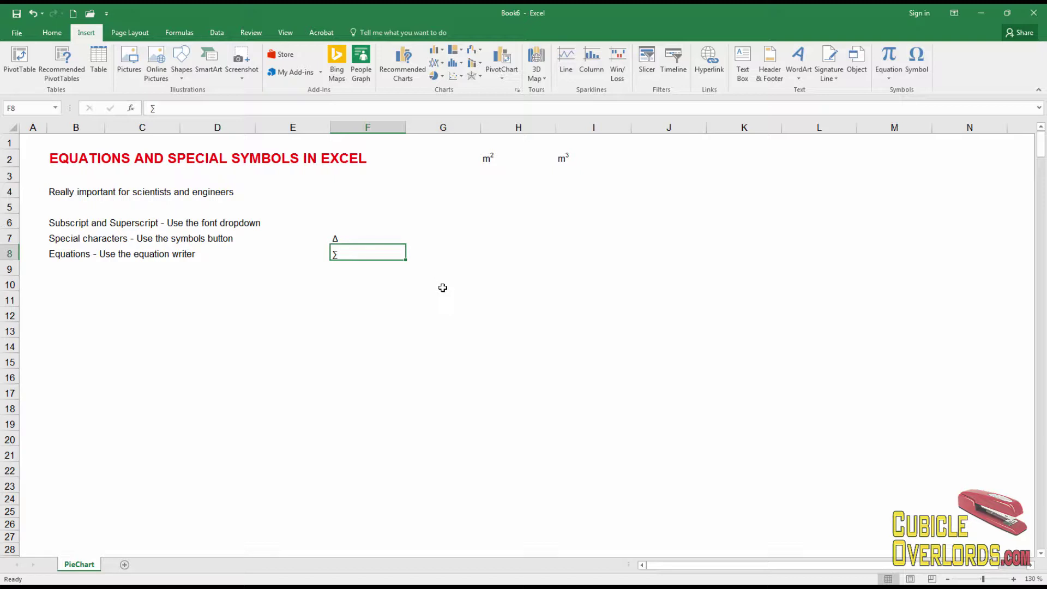
pyautogui.hotkey('ctrl', 'c')
pyautogui.press('Down')
pyautogui.hotkey('ctrl', 'v')
pyautogui.press('Down')
pyautogui.hotkey('ctrl', 'v')
pyautogui.press('Down')
pyautogui.hotkey('ctrl', 'v')
pyautogui.press('Up')
pyautogui.press('Up')
pyautogui.press('Up')
pyautogui.press('Up')
pyautogui.press('Down')
pyautogui.press('F2')
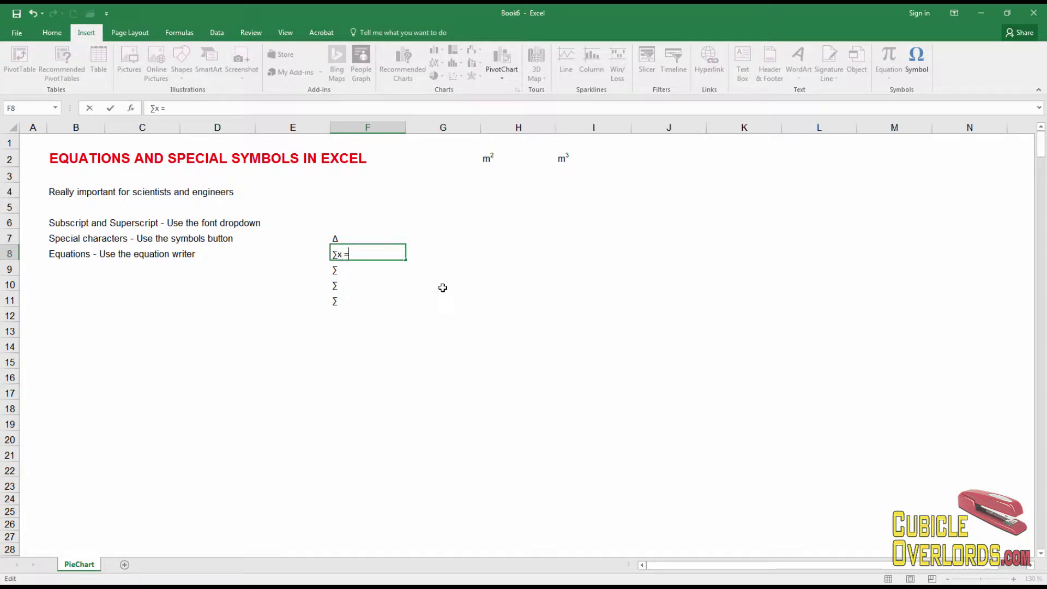
pyautogui.press('Return')
# - Clear the symbol examples from F7:F12
pyautogui.click(443, 287)
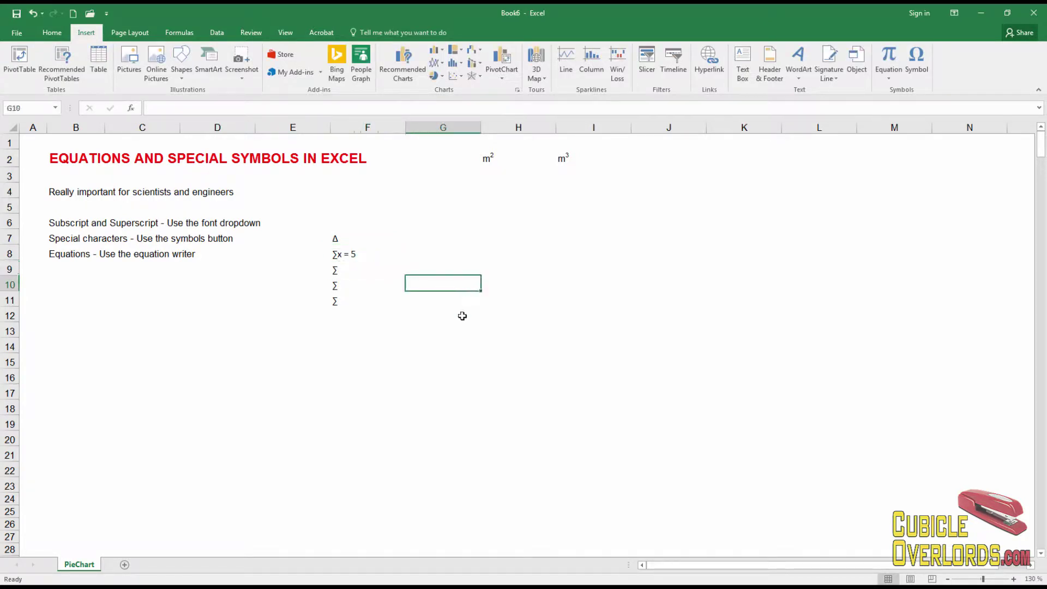
pyautogui.moveTo(334, 238); pyautogui.dragTo(337, 315)
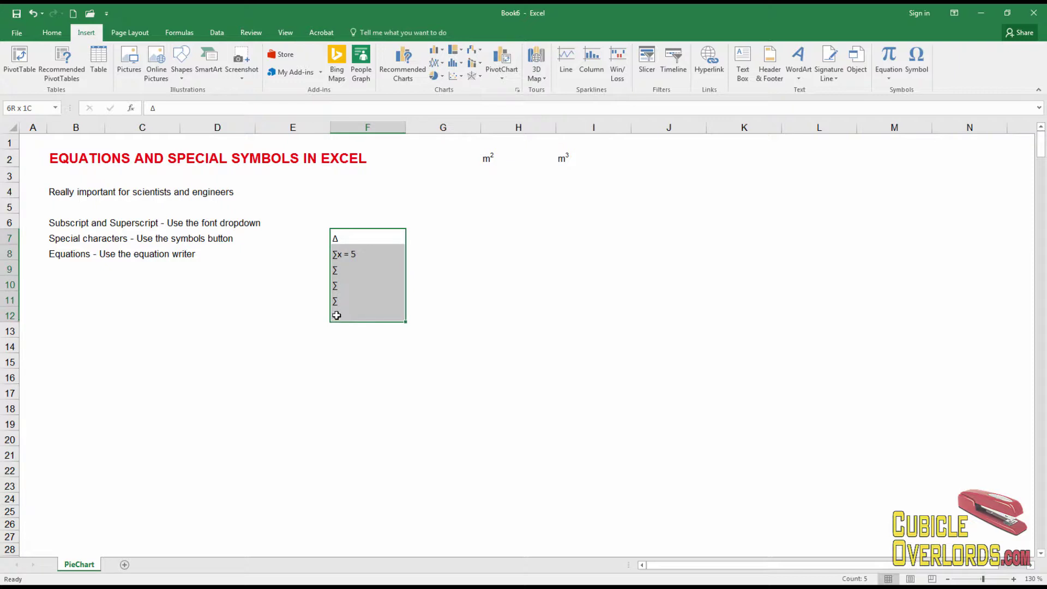
pyautogui.press('Delete')
# - Select cell B9 and insert an empty equation box reading 'Type equation here.'
pyautogui.click(554, 313)
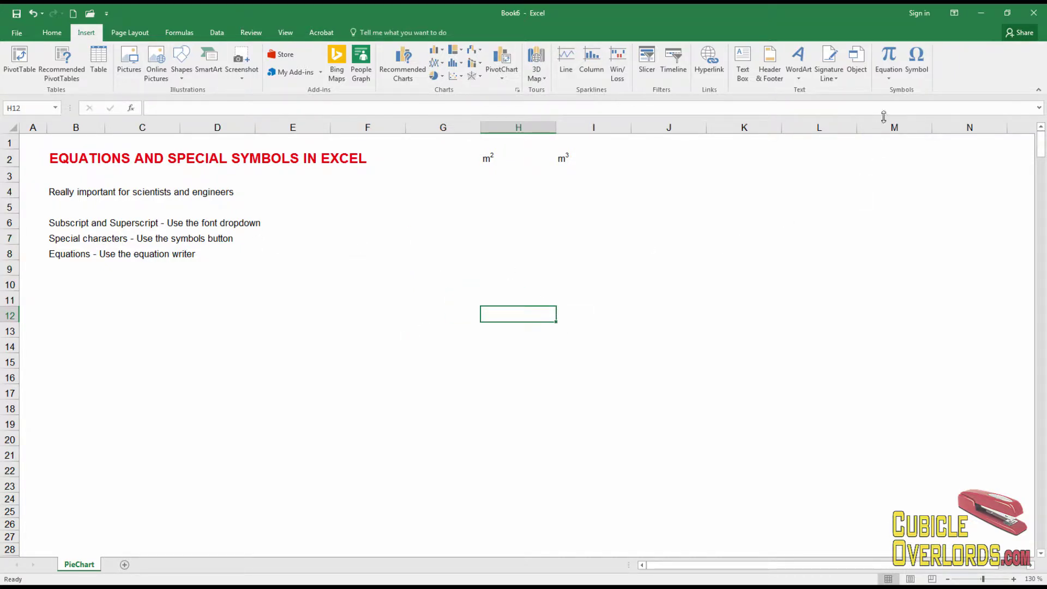
pyautogui.click(59, 255)
pyautogui.click(74, 268)
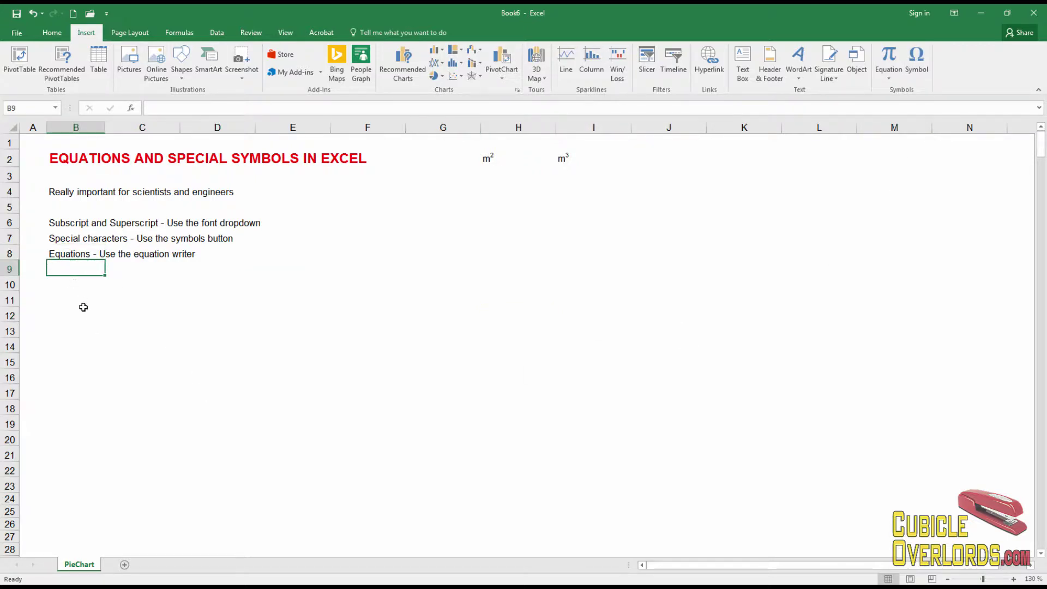
pyautogui.click(889, 60)
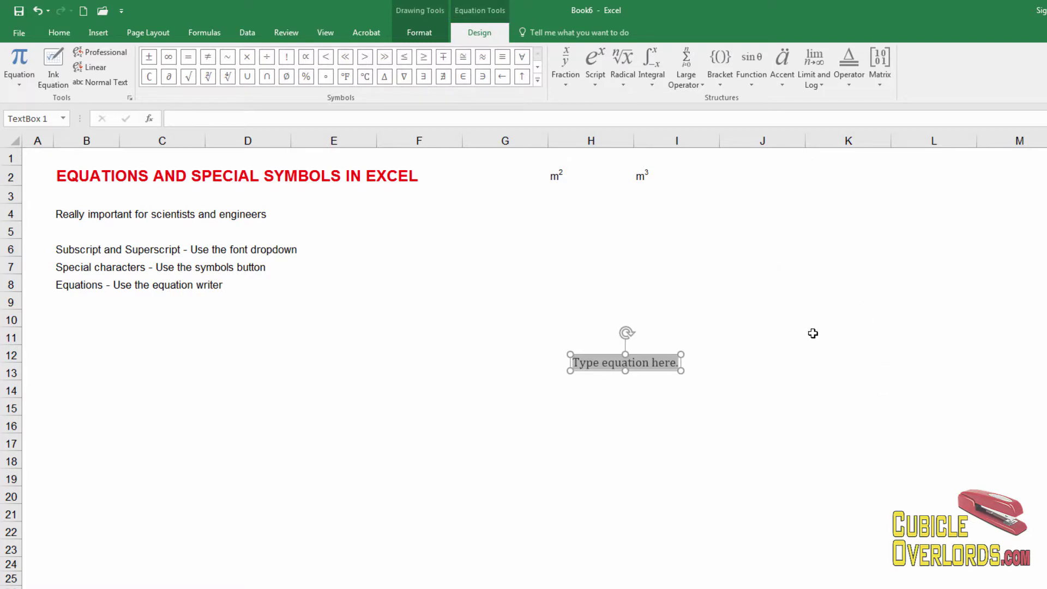
# - Begin the equation with x = followed by a square root holding empty parentheses
pyautogui.write('x=')
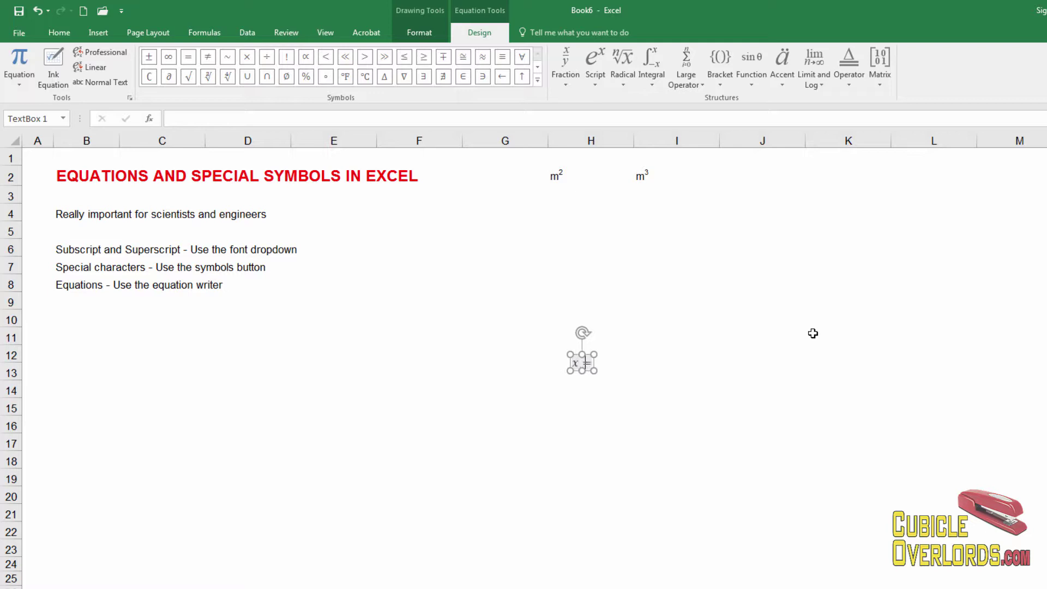
pyautogui.click(188, 78)
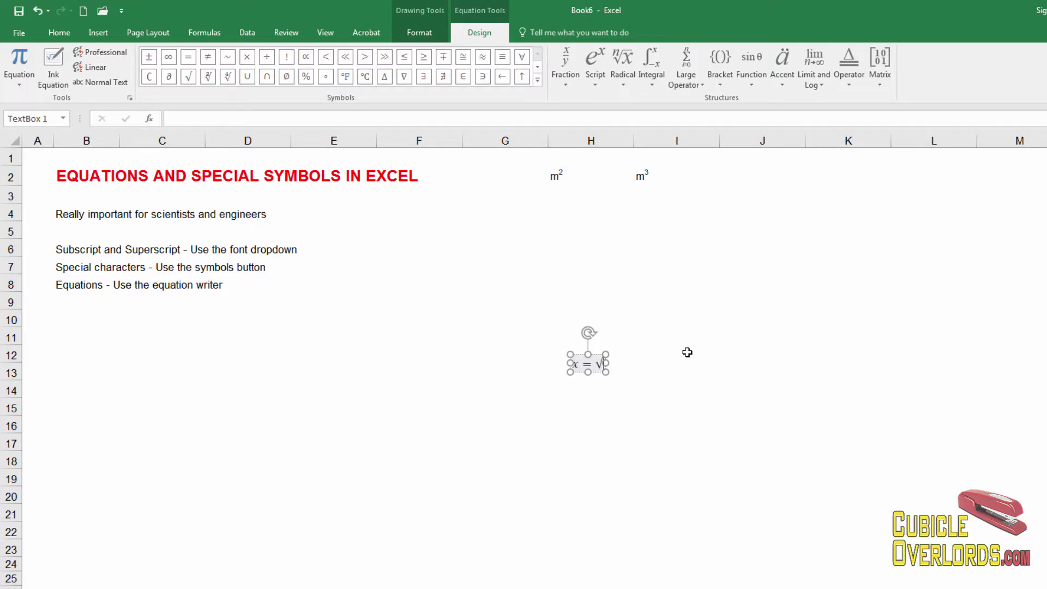
pyautogui.write('()')
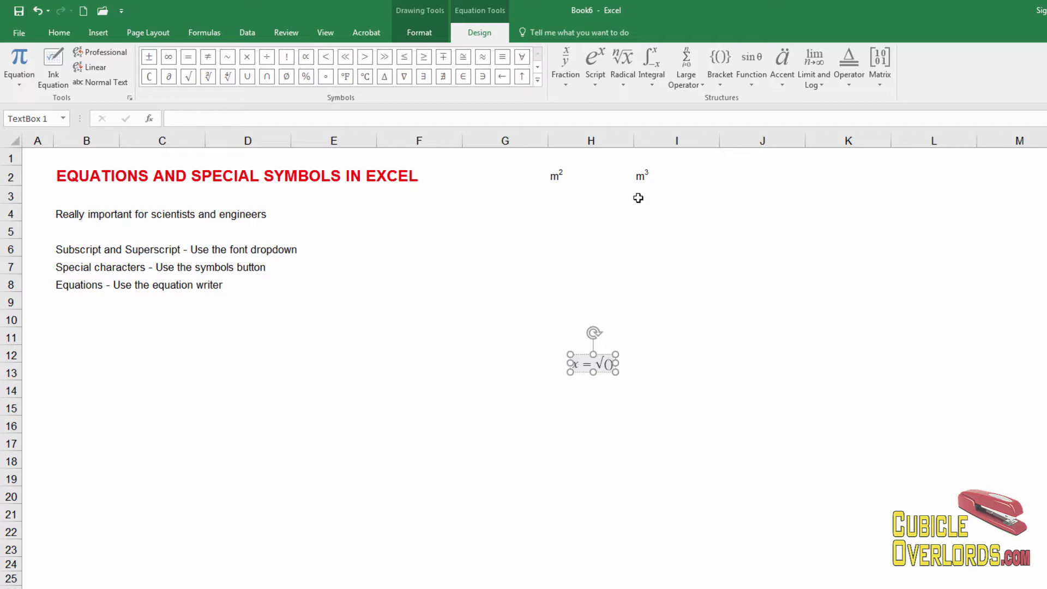
pyautogui.click(598, 83)
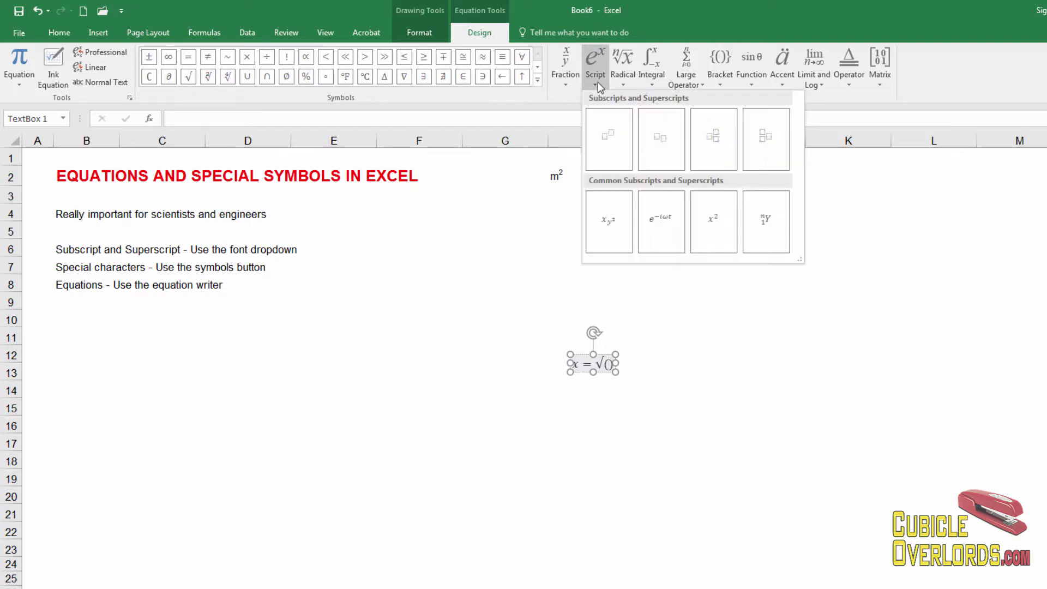
# - Fill the root with y⁵ + 8, build it up, and append + 3 + after it
pyautogui.click(612, 143)
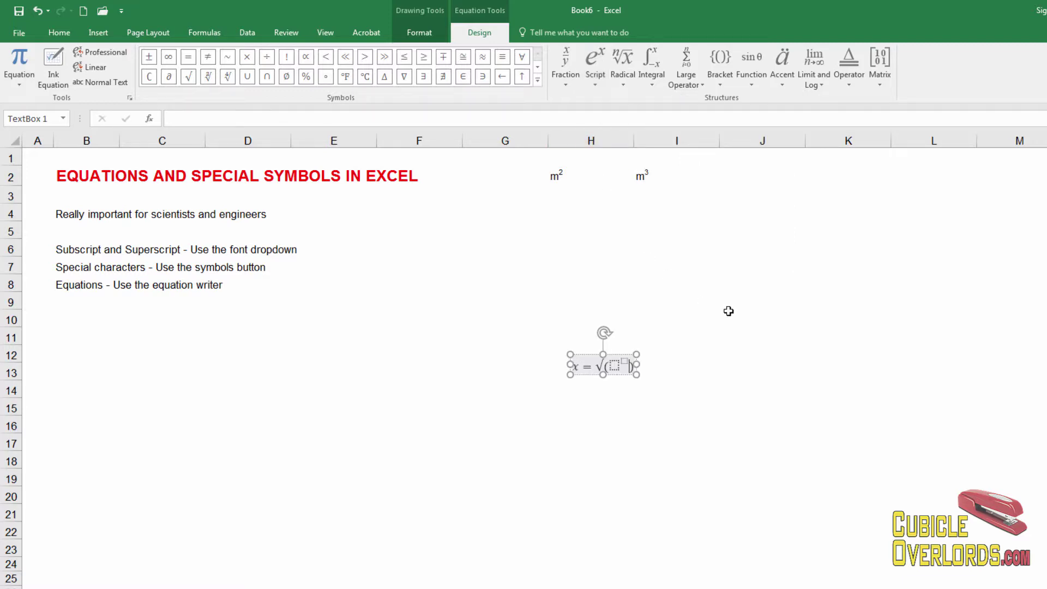
pyautogui.write('y')
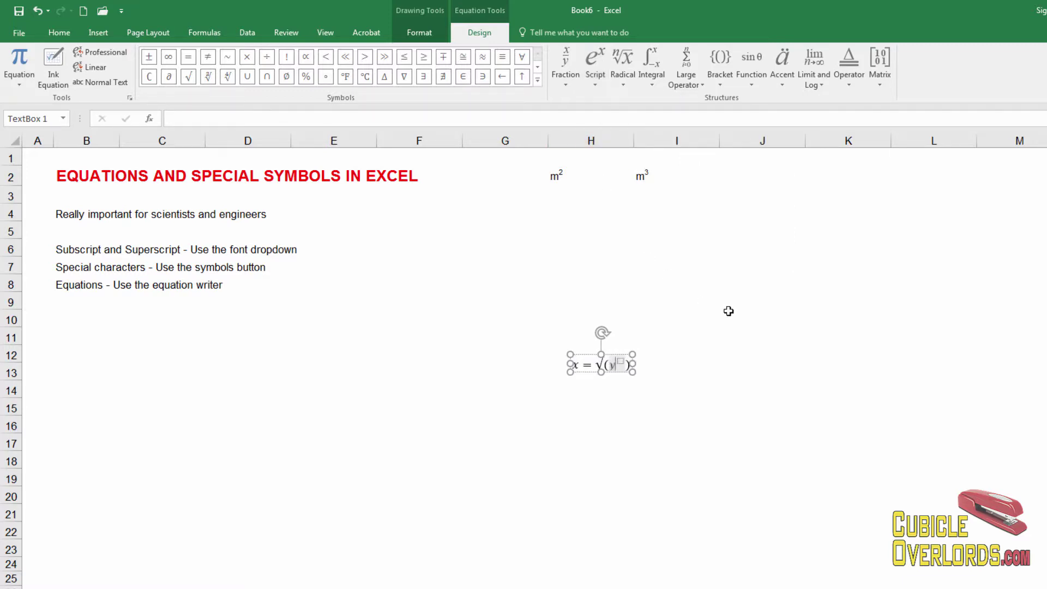
pyautogui.press('Right')
pyautogui.write('2')
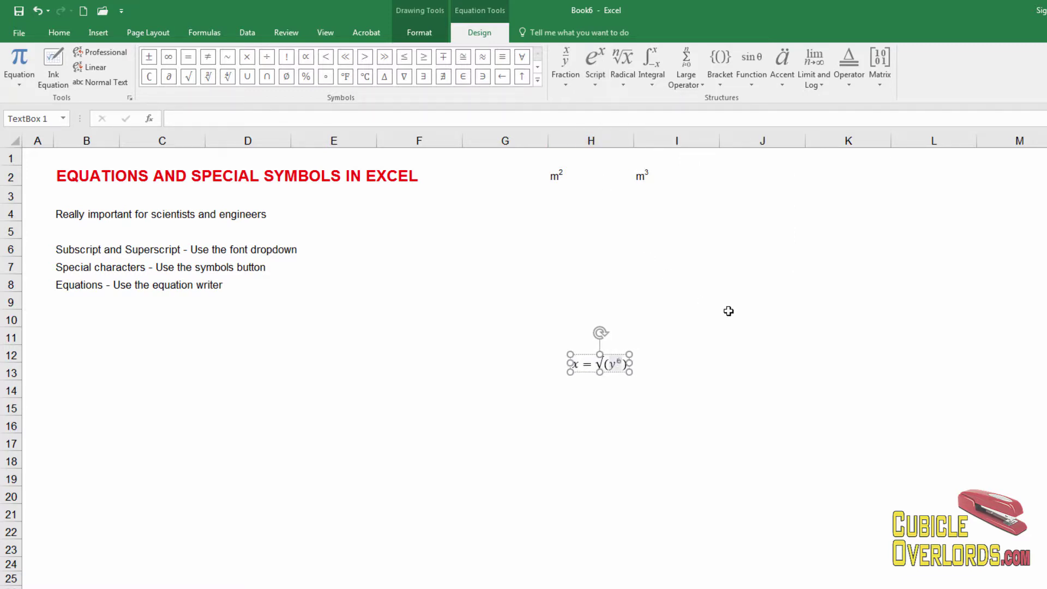
pyautogui.press('Right')
pyautogui.write('+ ')
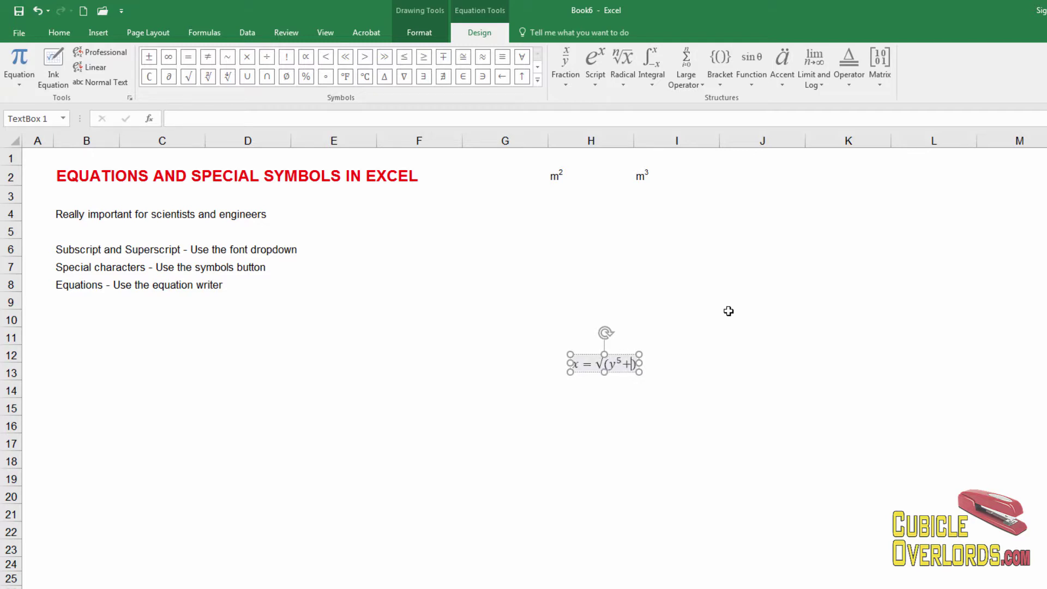
pyautogui.write('8')
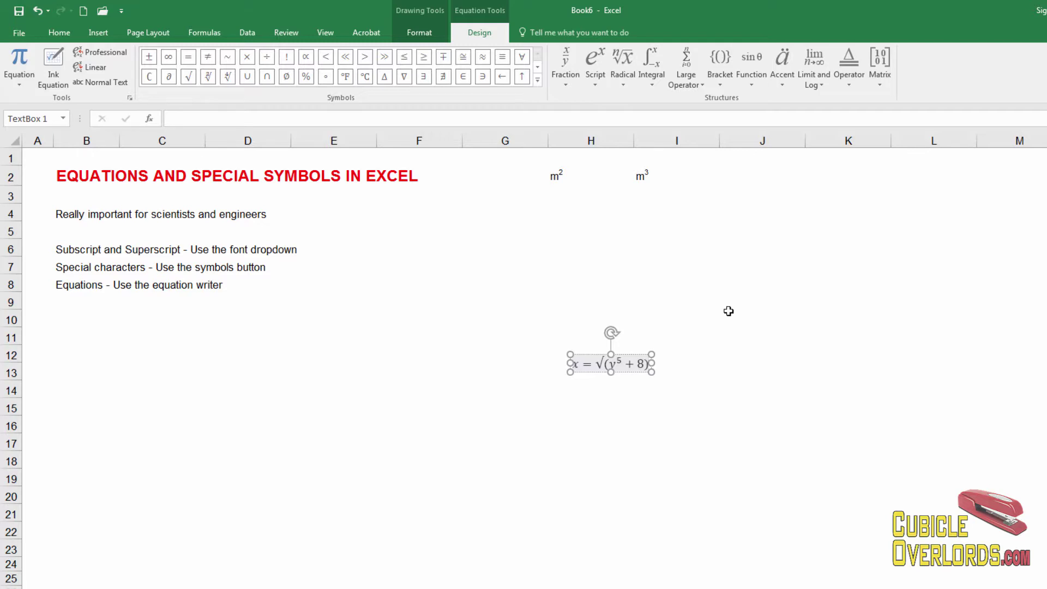
pyautogui.press('space')
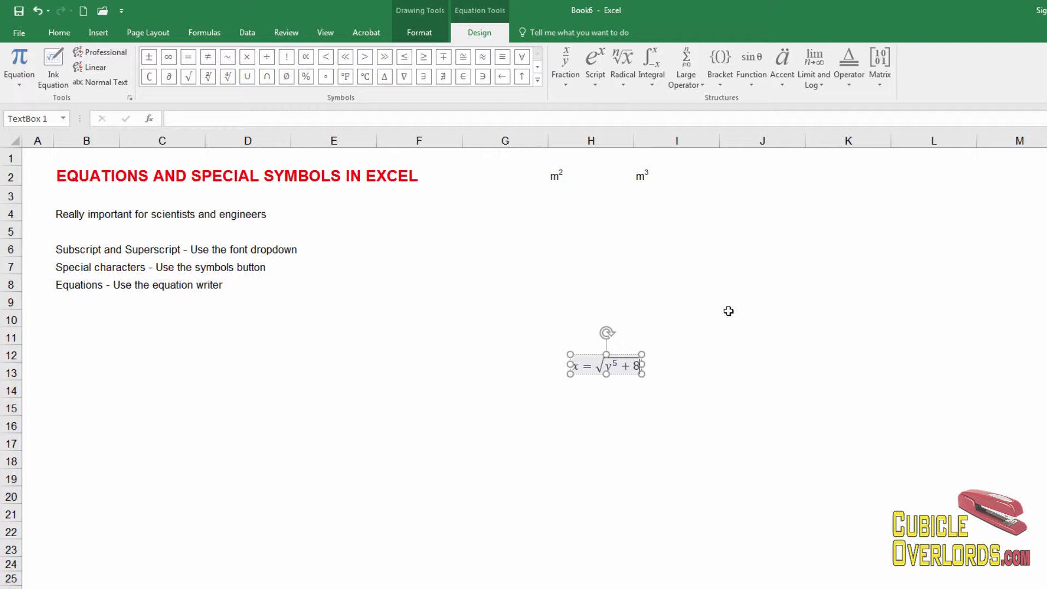
pyautogui.write('+ 3 ')
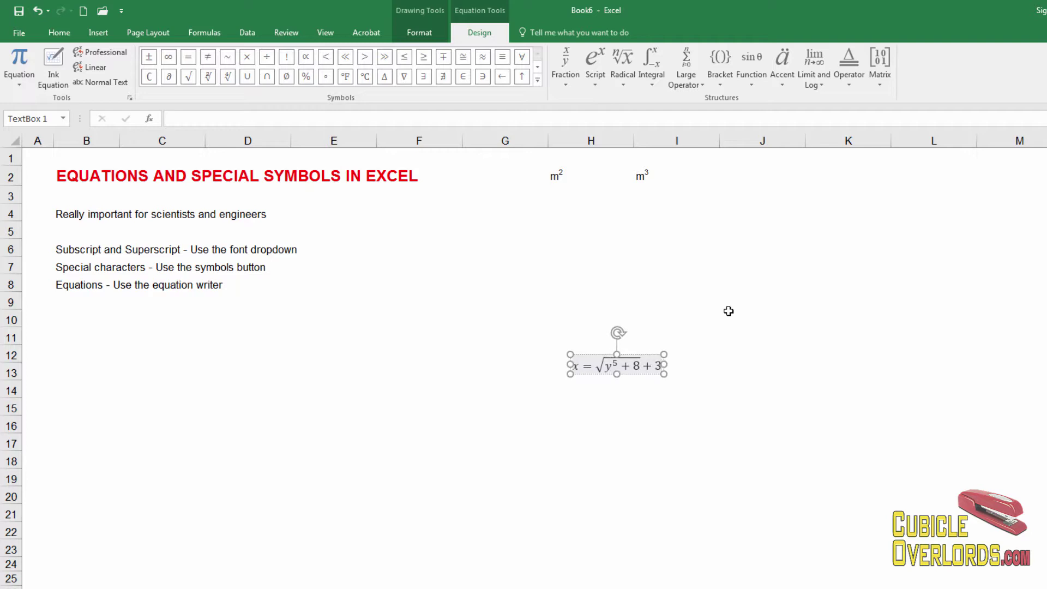
pyautogui.write('+')
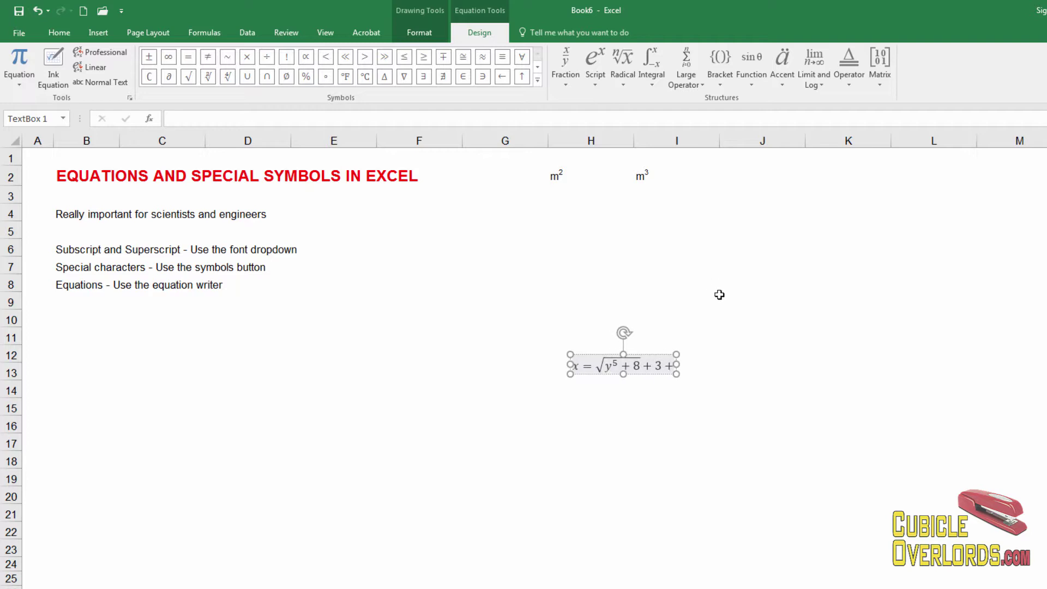
# - Append a stacked fraction 4/5 to the equation and exit editing
pyautogui.click(567, 88)
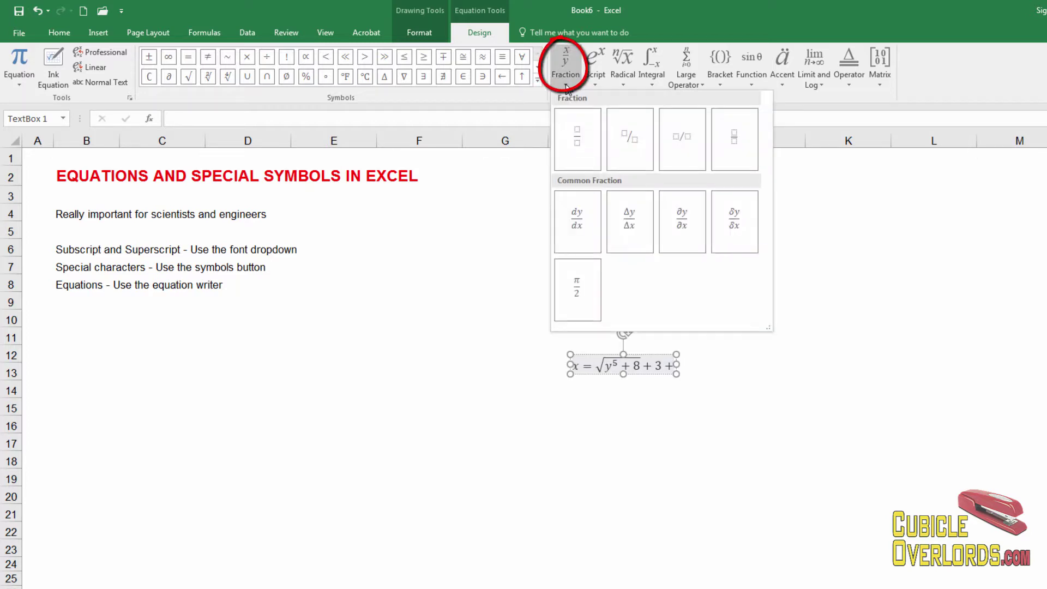
pyautogui.click(579, 145)
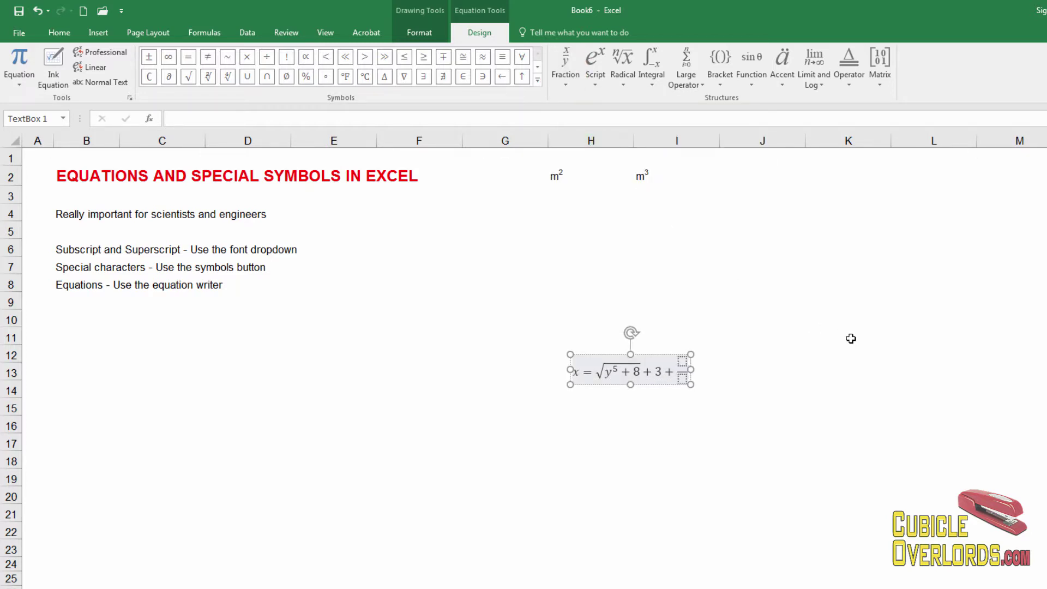
pyautogui.write('4/')
pyautogui.press('Down')
pyautogui.write('5')
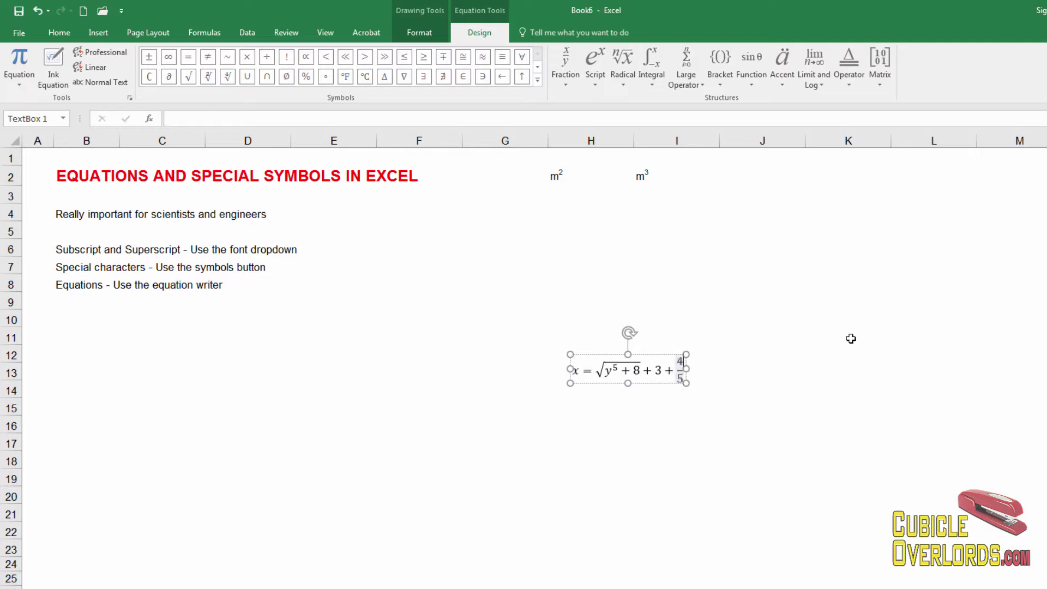
pyautogui.click(851, 339)
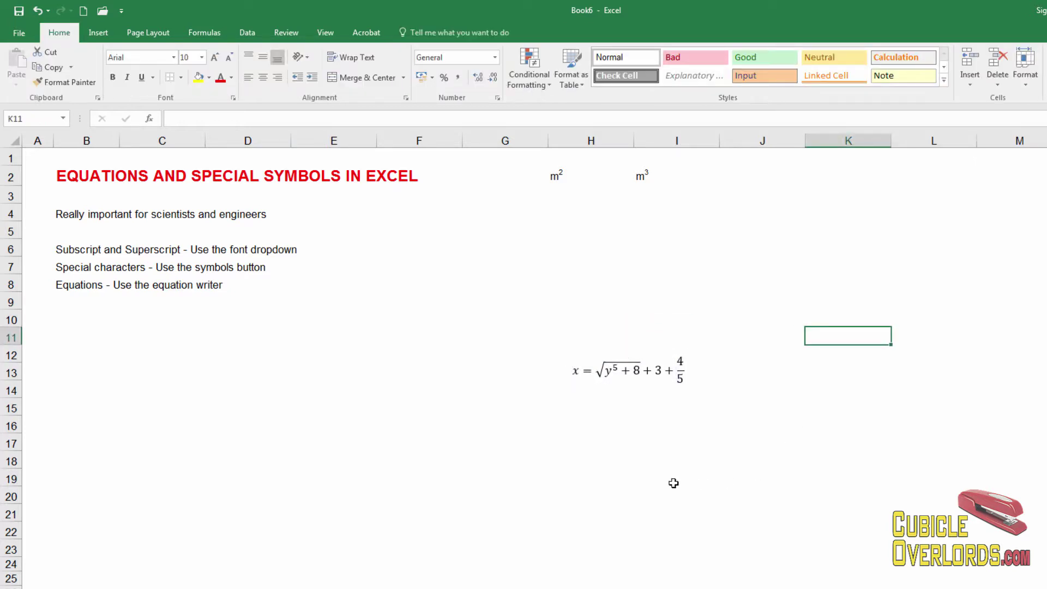
# - Drag the equation box up toward rows 5–7, then reselect it and its text
pyautogui.click(646, 352)
pyautogui.moveTo(650, 352); pyautogui.dragTo(504, 236)
pyautogui.click(521, 369)
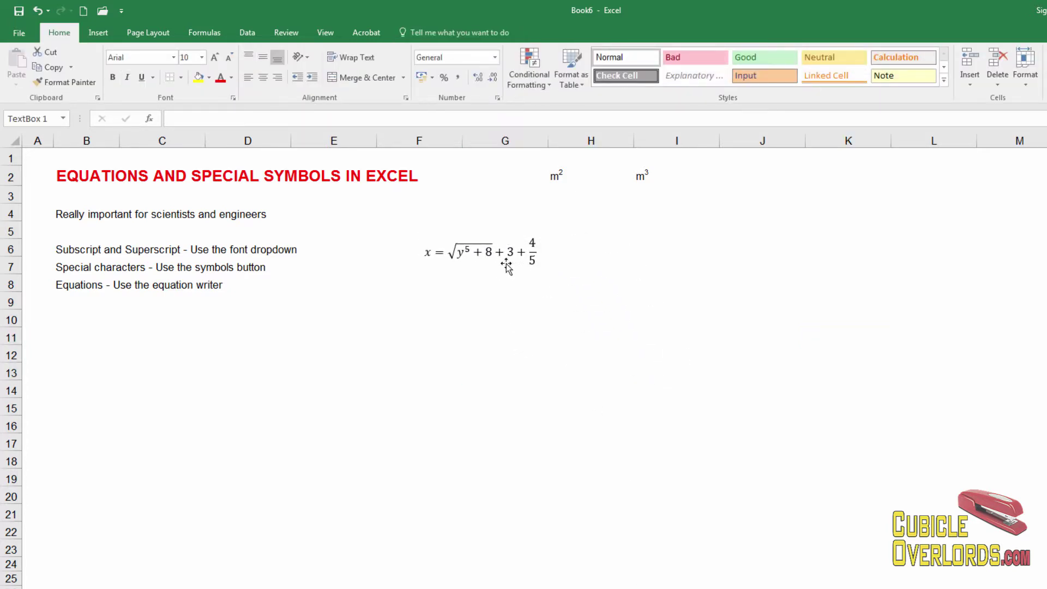
pyautogui.click(497, 256)
pyautogui.moveTo(538, 252); pyautogui.dragTo(428, 344)
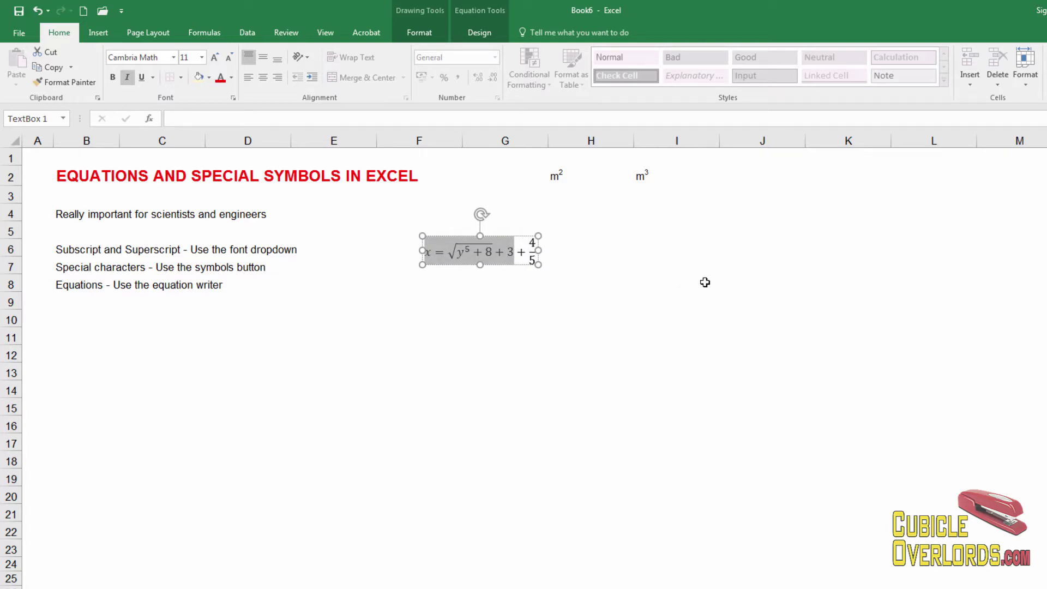
pyautogui.click(706, 283)
# - Move the equation beside the 'Equations - Use the equation writer' text in row 8 and deselect it
pyautogui.click(530, 267)
pyautogui.moveTo(530, 264)
pyautogui.mouseDown()
pyautogui.moveTo(505, 311)
pyautogui.moveTo(436, 296)
pyautogui.mouseUp()
pyautogui.click(519, 411)
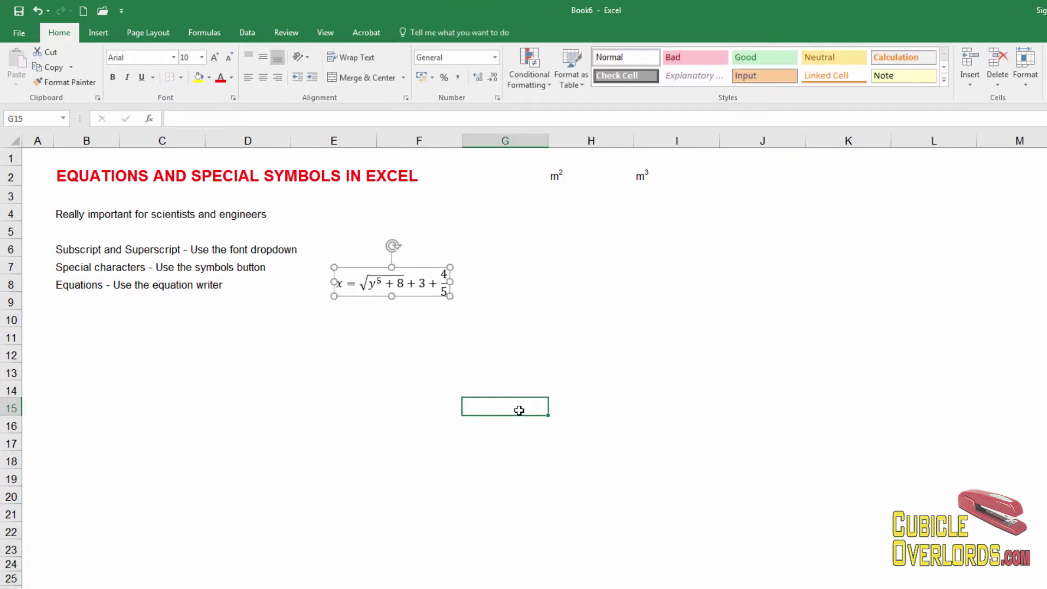
pyautogui.click(385, 278)
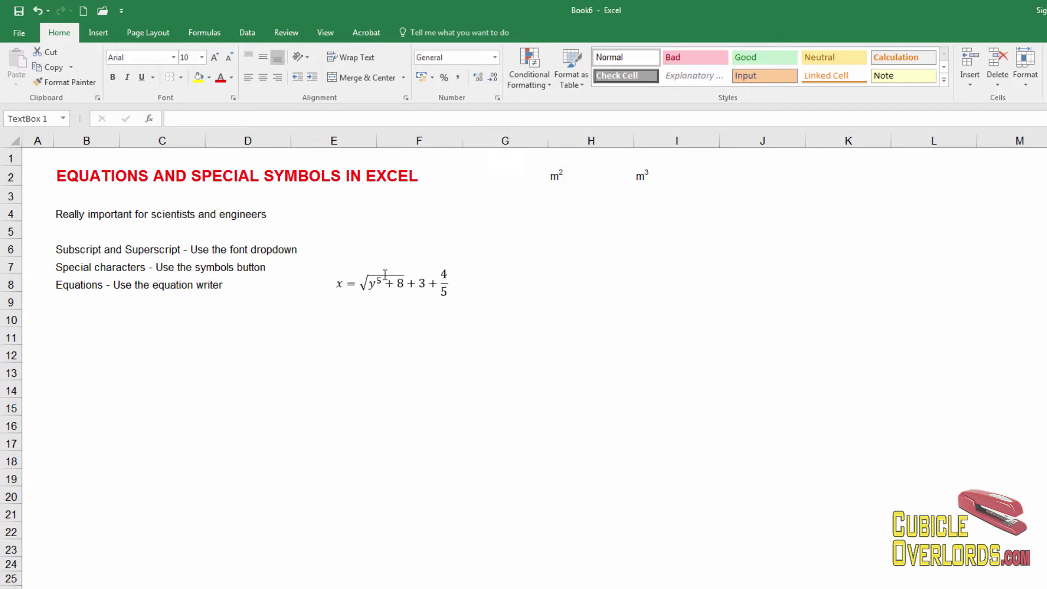
pyautogui.click(419, 284)
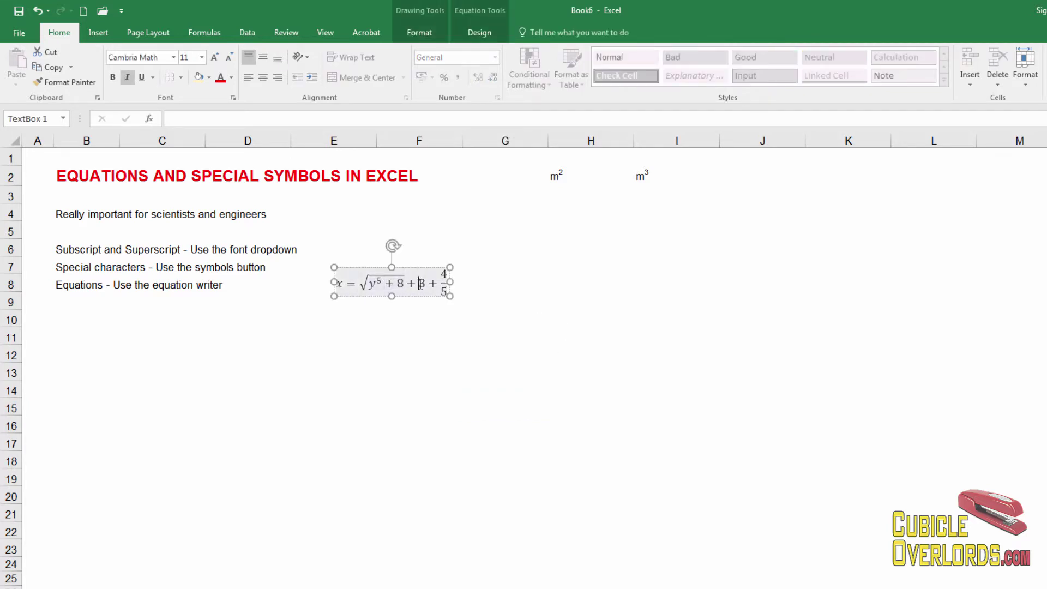
pyautogui.click(548, 283)
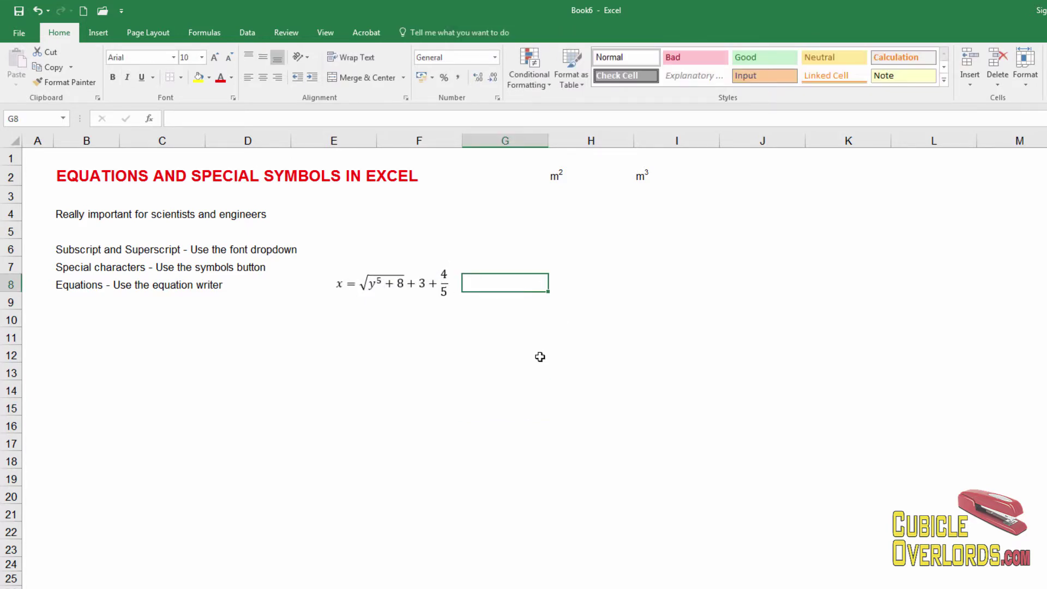
pyautogui.click(525, 355)
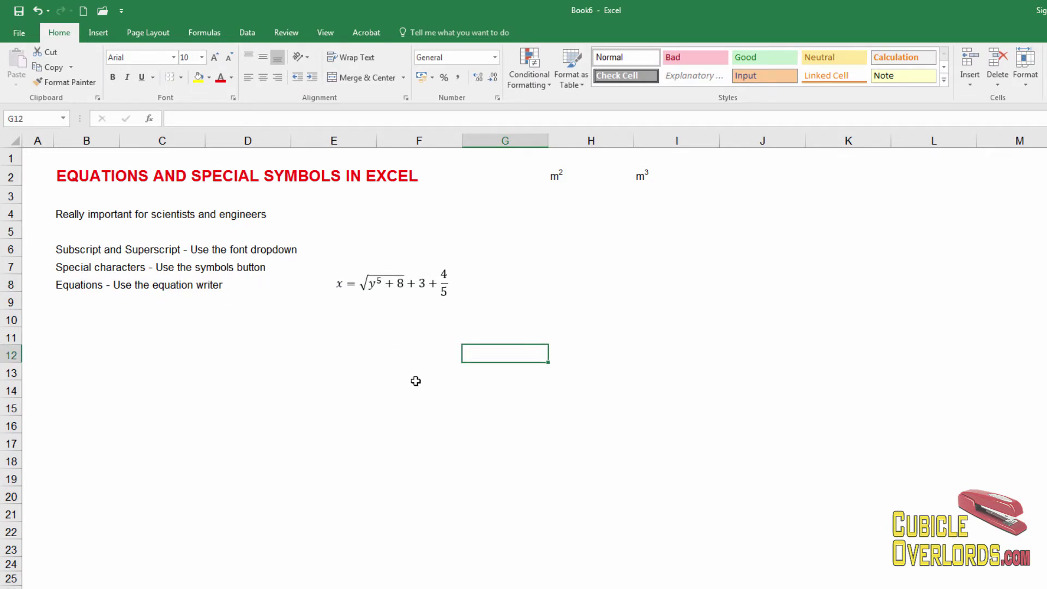
pyautogui.click(360, 321)
pyautogui.click(401, 326)
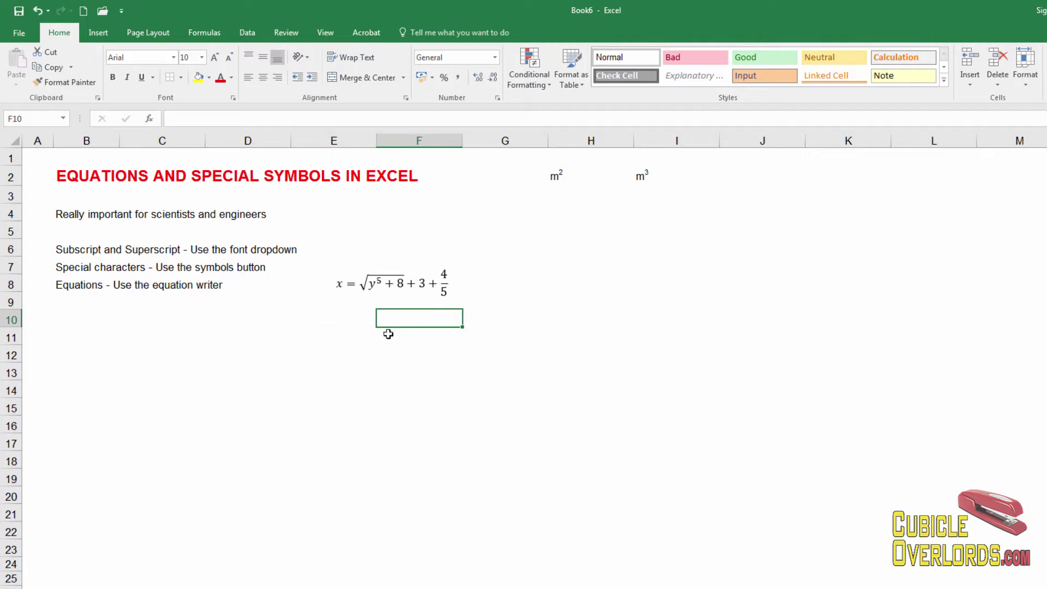
pyautogui.click(342, 335)
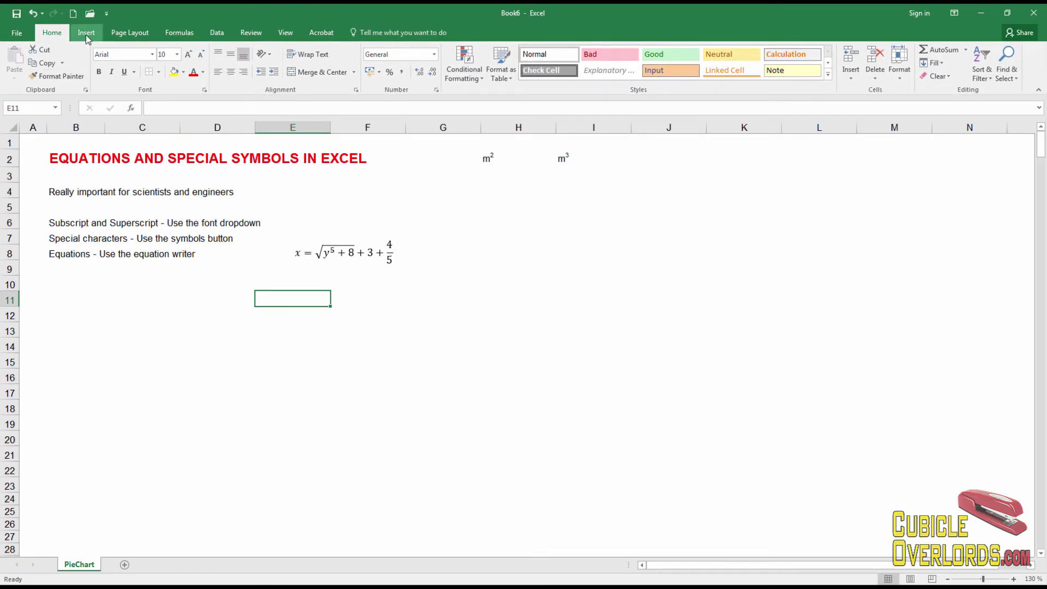
# - Choose Ink Equation from the Insert tab's Equation dropdown
pyautogui.click(87, 35)
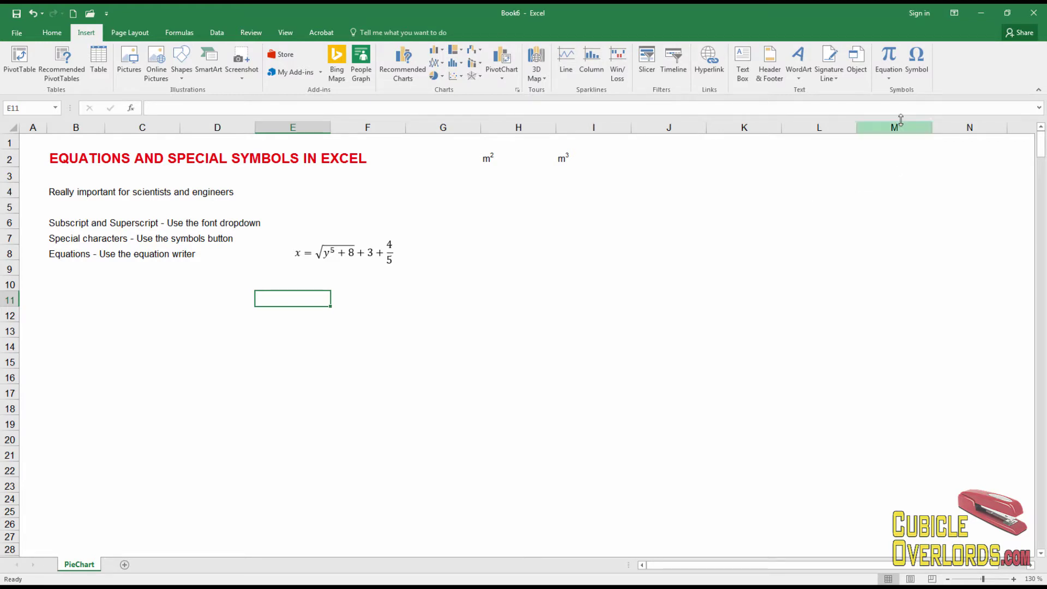
pyautogui.click(890, 78)
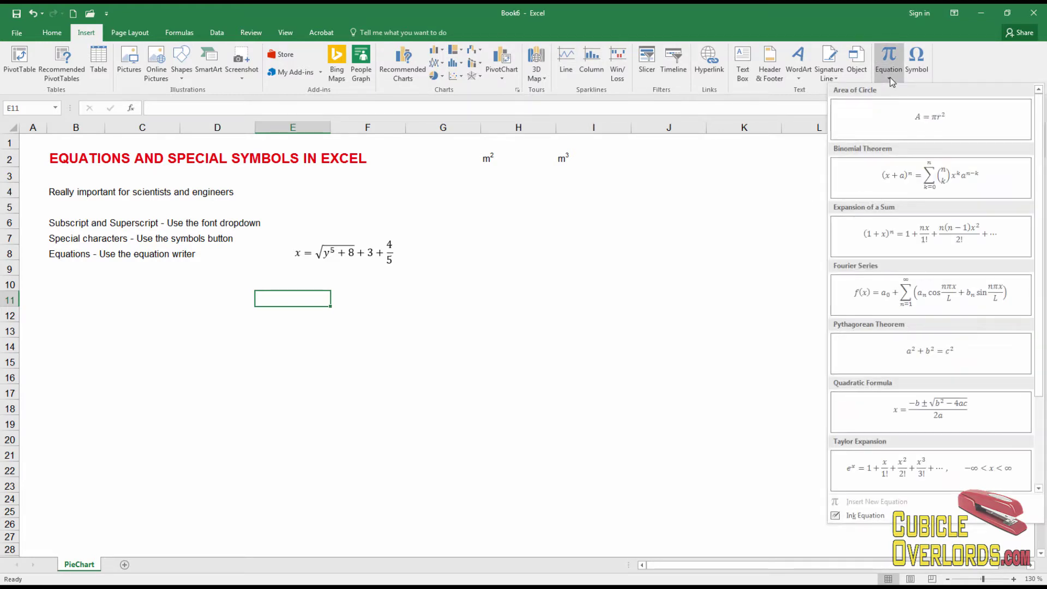
pyautogui.click(879, 518)
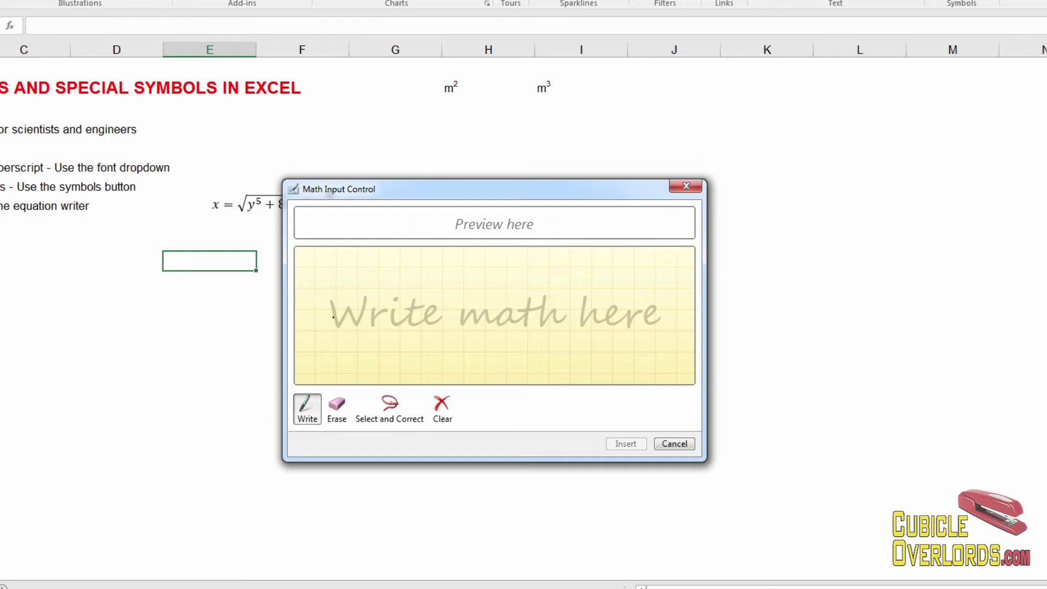
# - Handwrite j² = 1 + 2 + 3^x³ and draw a square root over the right side
pyautogui.moveTo(333, 311)
pyautogui.mouseDown()
pyautogui.moveTo(334, 338)
pyautogui.moveTo(318, 341)
pyautogui.mouseUp()
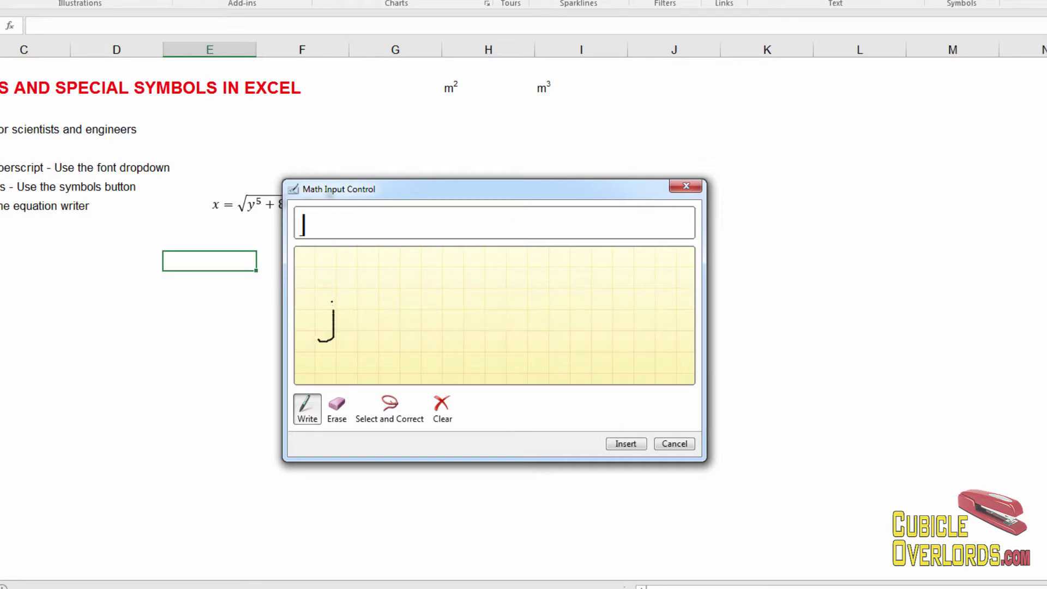
pyautogui.moveTo(344, 293)
pyautogui.mouseDown()
pyautogui.moveTo(355, 287)
pyautogui.moveTo(346, 307)
pyautogui.moveTo(417, 326)
pyautogui.moveTo(474, 316)
pyautogui.moveTo(472, 335)
pyautogui.mouseUp()
pyautogui.moveTo(455, 334); pyautogui.dragTo(478, 338)
pyautogui.moveTo(507, 303)
pyautogui.mouseDown()
pyautogui.moveTo(506, 331)
pyautogui.moveTo(536, 292)
pyautogui.moveTo(544, 326)
pyautogui.moveTo(639, 321)
pyautogui.moveTo(625, 338)
pyautogui.mouseUp()
pyautogui.moveTo(664, 284)
pyautogui.mouseDown()
pyautogui.moveTo(680, 303)
pyautogui.moveTo(663, 297)
pyautogui.moveTo(686, 283)
pyautogui.moveTo(685, 294)
pyautogui.mouseUp()
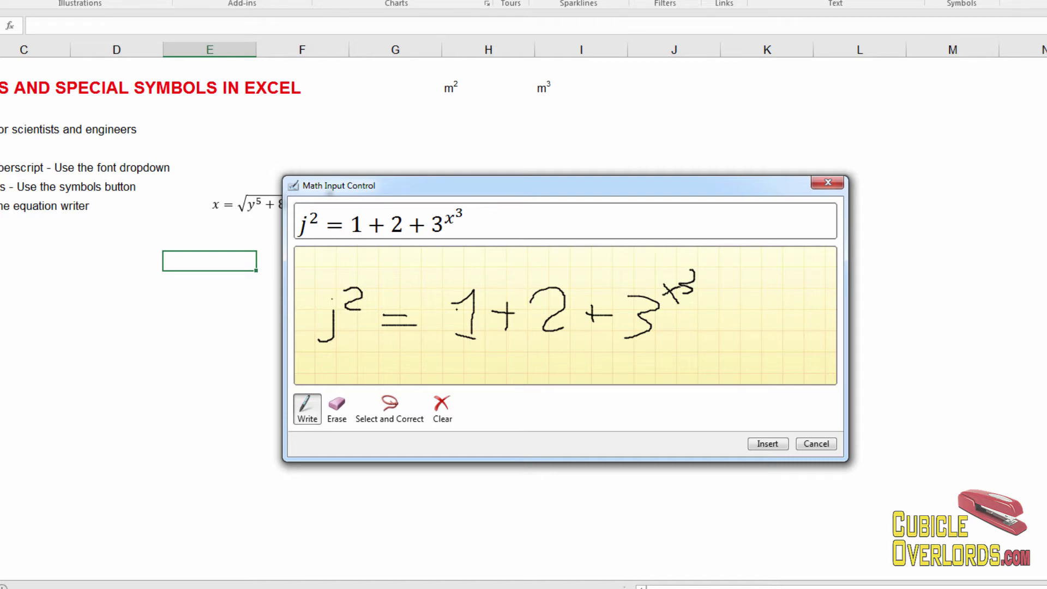
pyautogui.moveTo(418, 298)
pyautogui.mouseDown()
pyautogui.moveTo(428, 348)
pyautogui.moveTo(448, 262)
pyautogui.moveTo(727, 247)
pyautogui.moveTo(727, 273)
pyautogui.mouseUp()
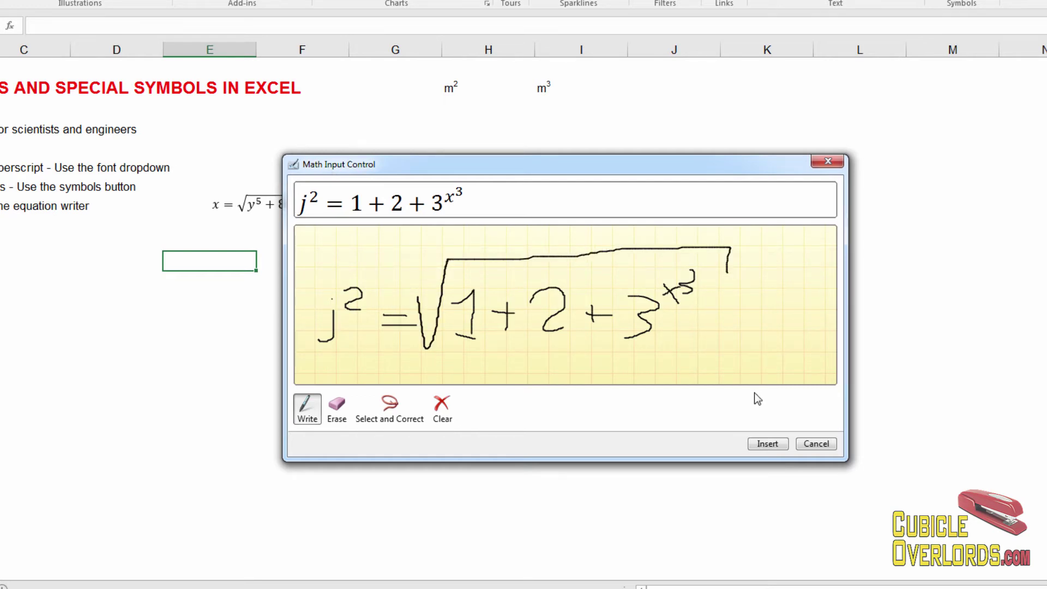
# - Insert the ink equation and drag it beside the first equation in row 8
pyautogui.click(768, 443)
pyautogui.click(686, 310)
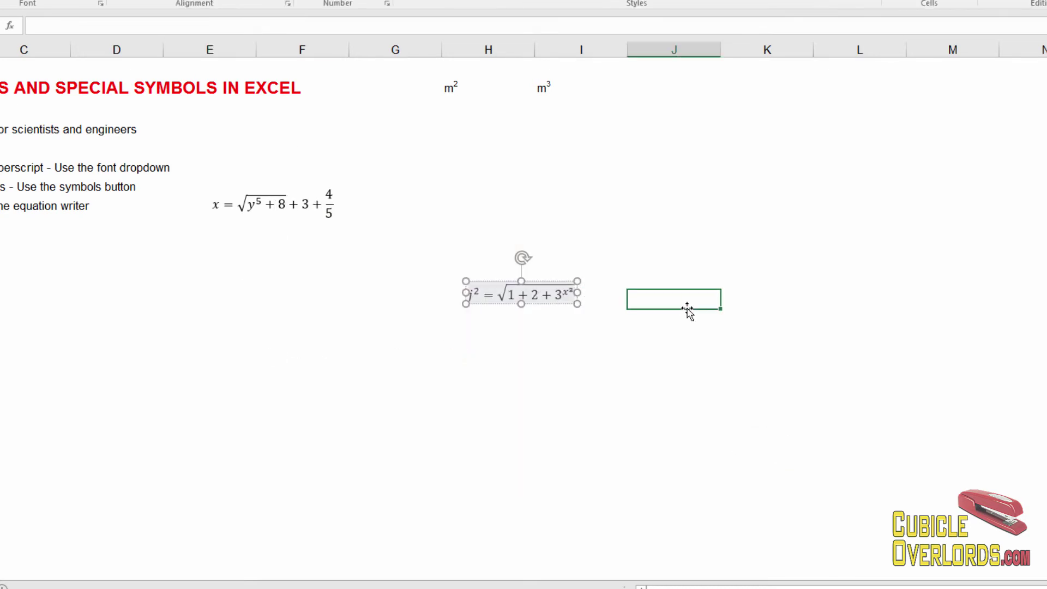
pyautogui.click(556, 292)
pyautogui.moveTo(558, 281); pyautogui.dragTo(509, 190)
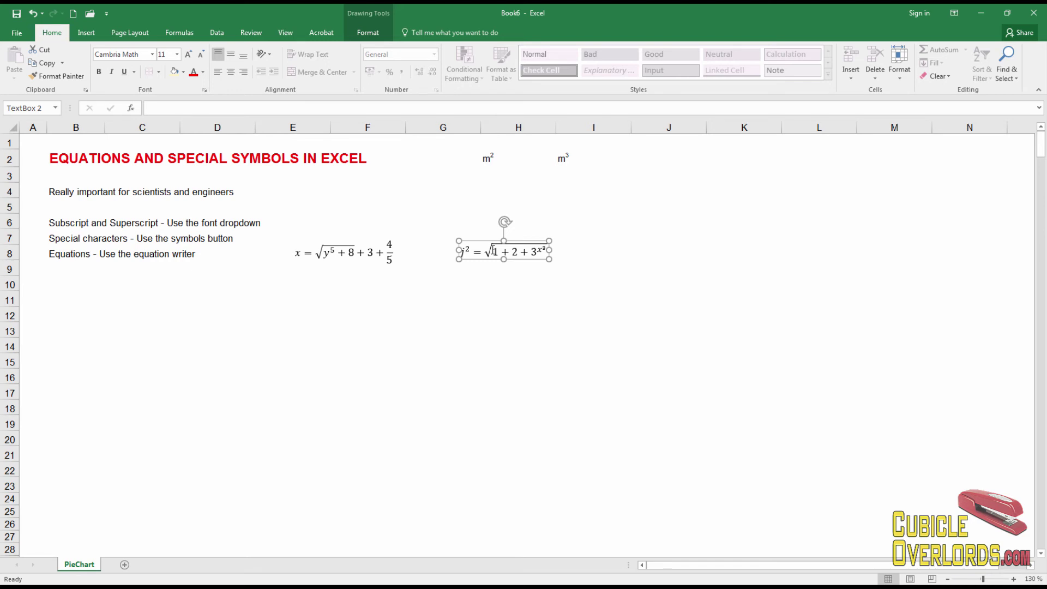
pyautogui.click(615, 288)
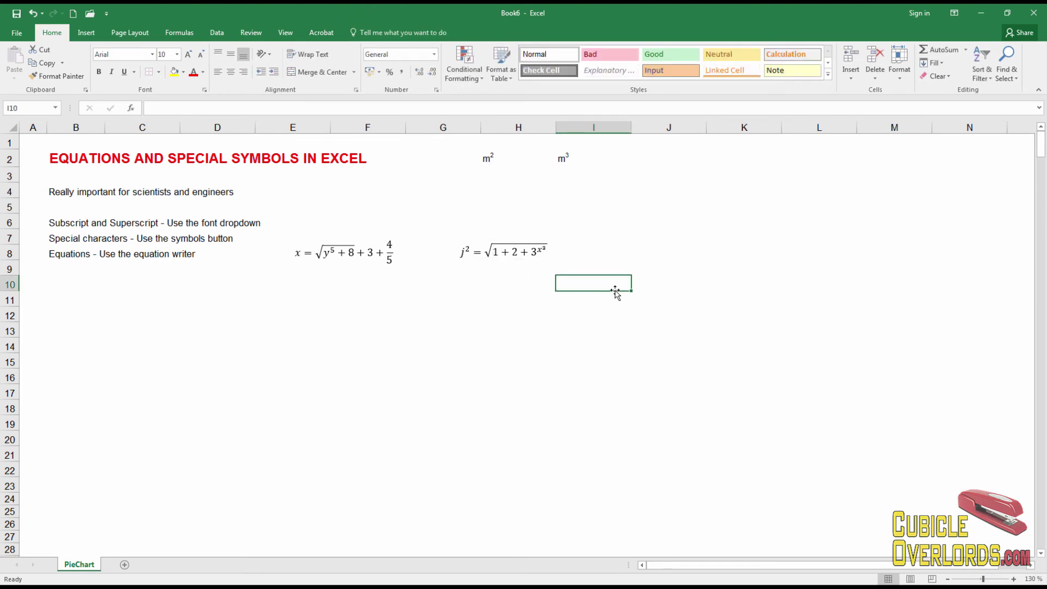
pyautogui.click(84, 250)
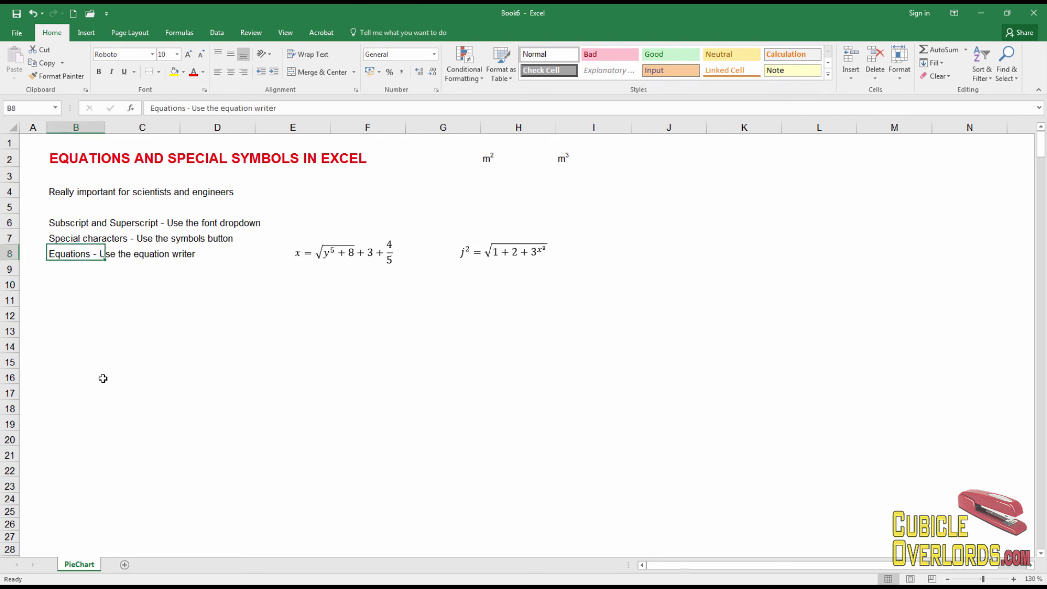
pyautogui.click(84, 269)
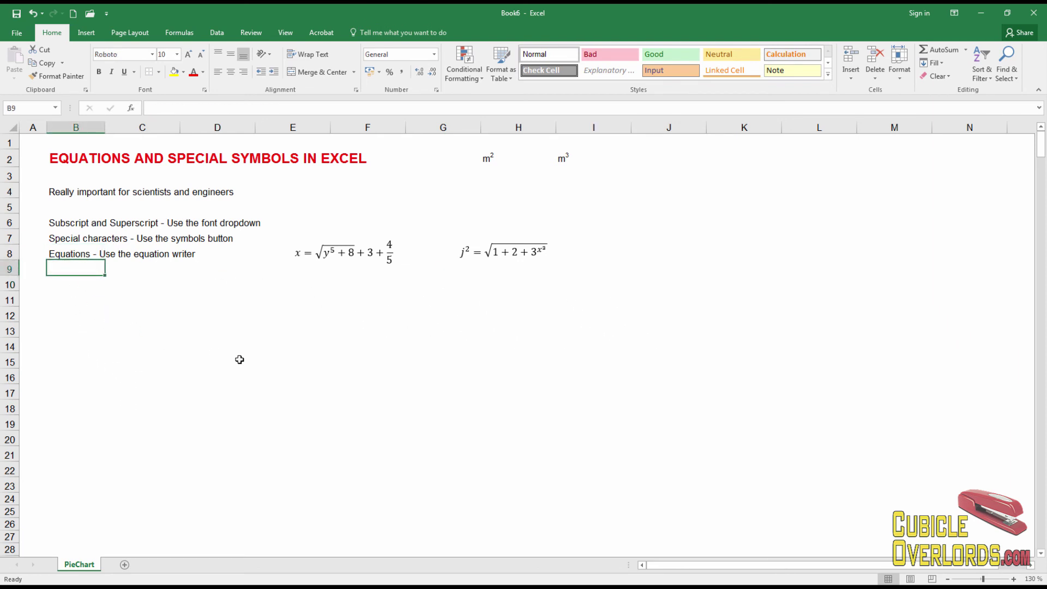